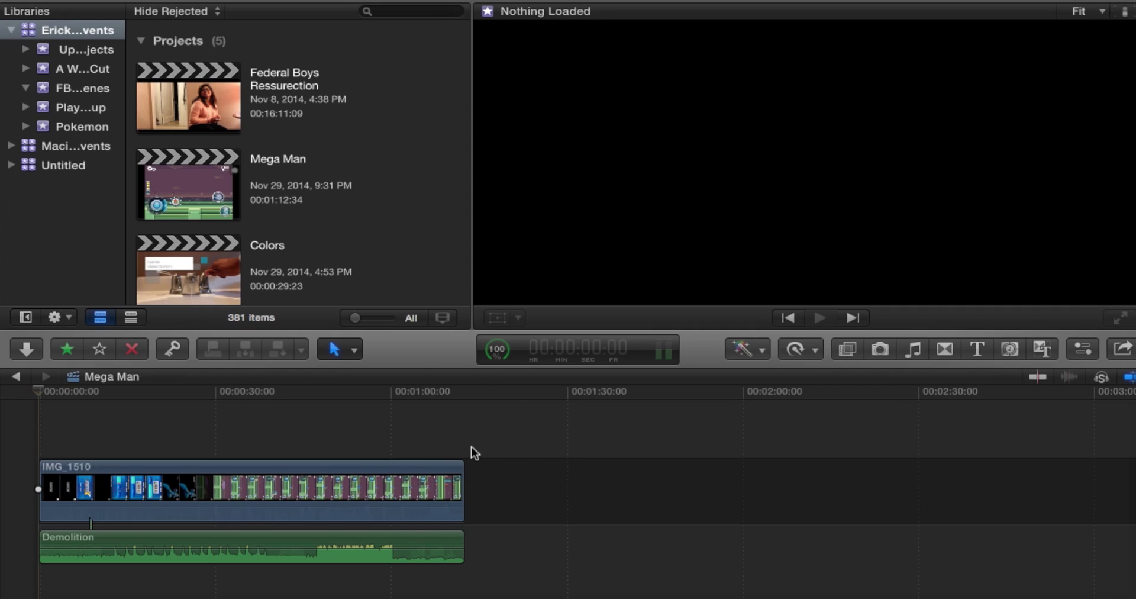
Step: Open the Mega Man project and jump around its timeline to preview the gameplay and story screens
{"action": "left_click", "coordinate": [209, 177]}
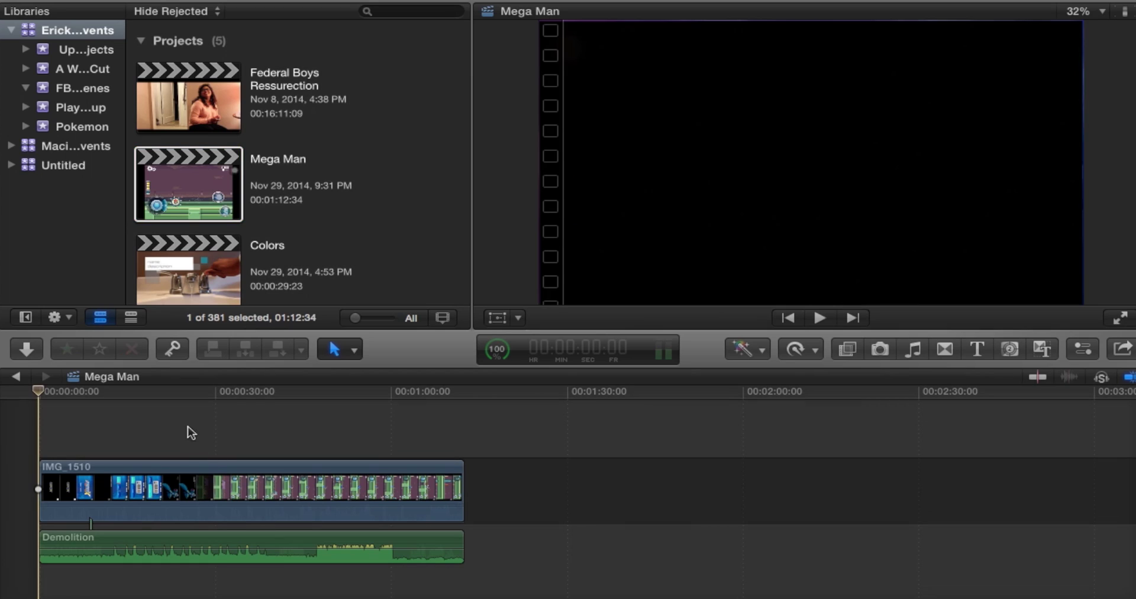
{"action": "left_click", "coordinate": [173, 422]}
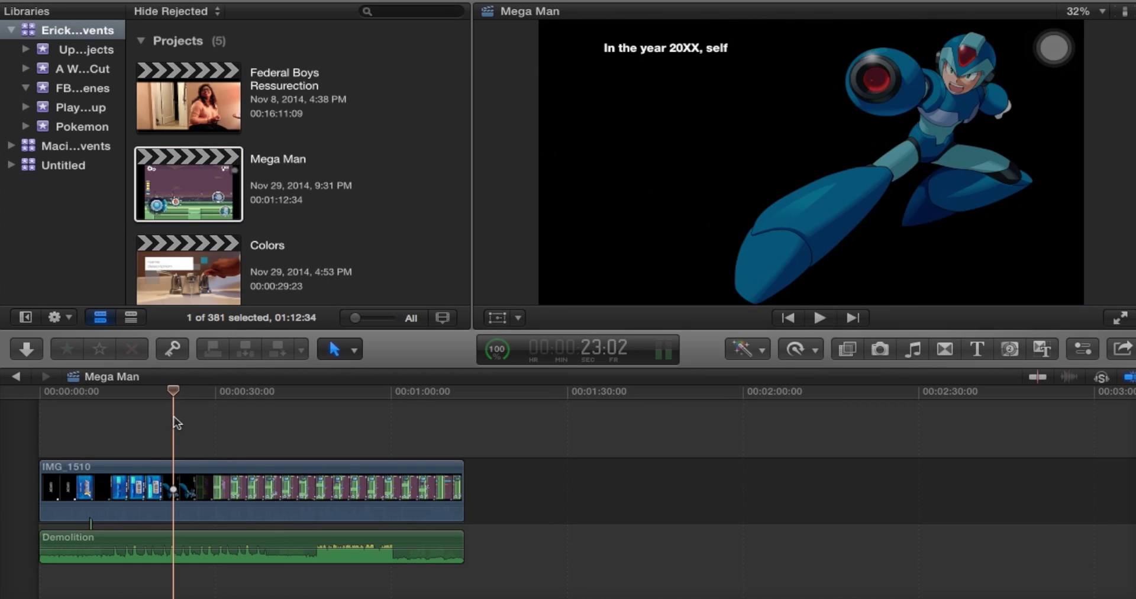
{"action": "left_click", "coordinate": [267, 416]}
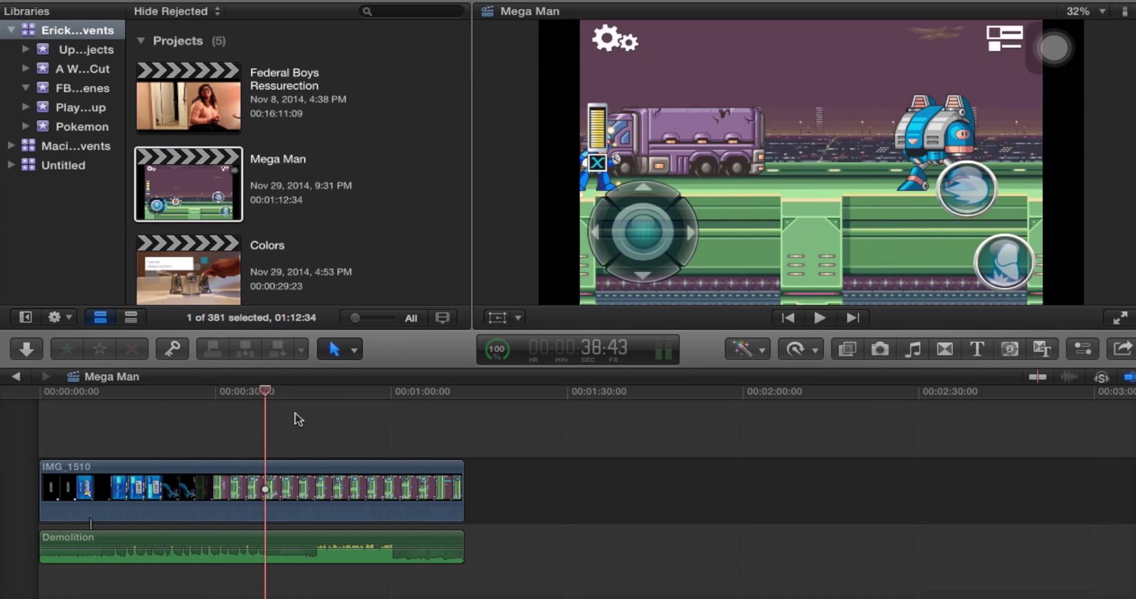
{"action": "left_click", "coordinate": [349, 419]}
{"action": "left_click", "coordinate": [238, 437]}
{"action": "left_click", "coordinate": [148, 418]}
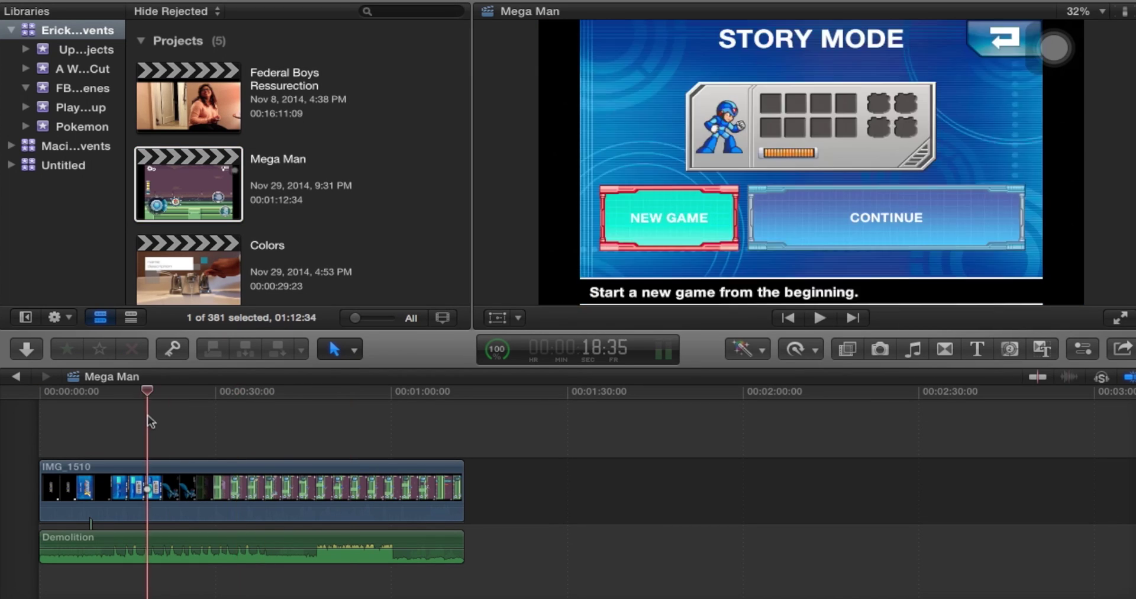
{"action": "left_click", "coordinate": [192, 419]}
{"action": "scroll", "coordinate": [368, 267], "scroll_direction": "down", "scroll_amount": 5}
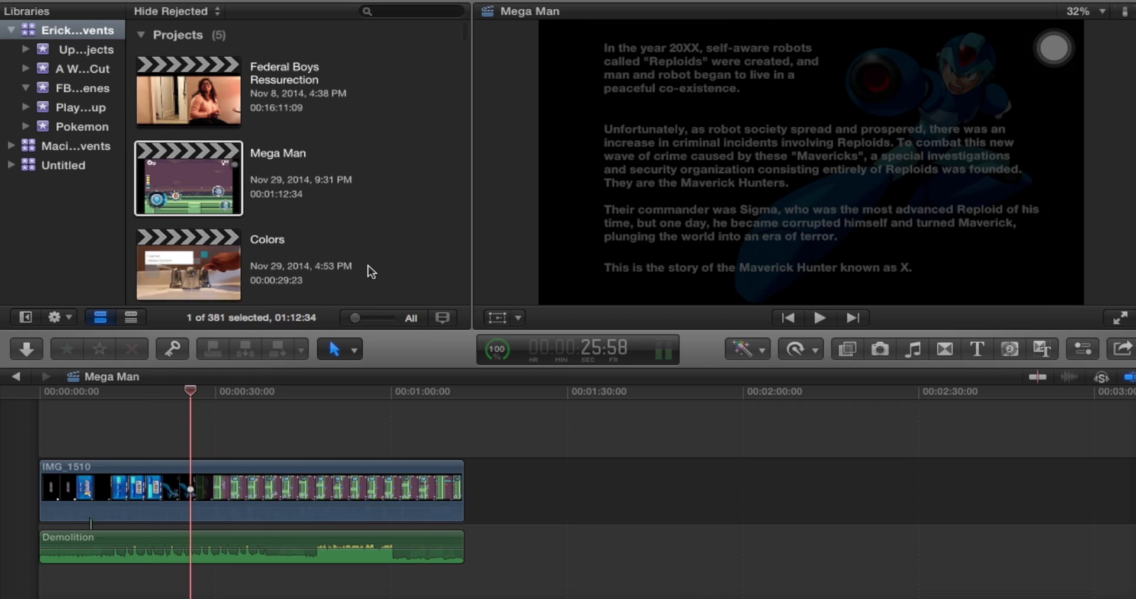
{"action": "scroll", "coordinate": [369, 265], "scroll_direction": "up", "scroll_amount": 5}
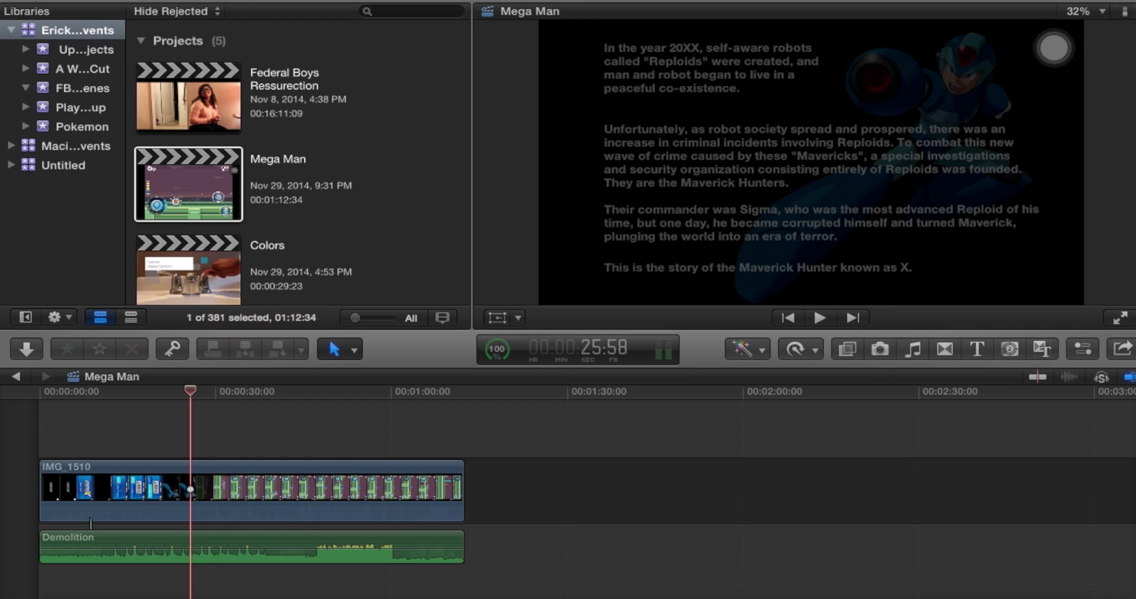
Step: Glance through the editing commands menu, then play the footage from about 32 and 48 seconds
{"action": "left_click", "coordinate": [182, 1]}
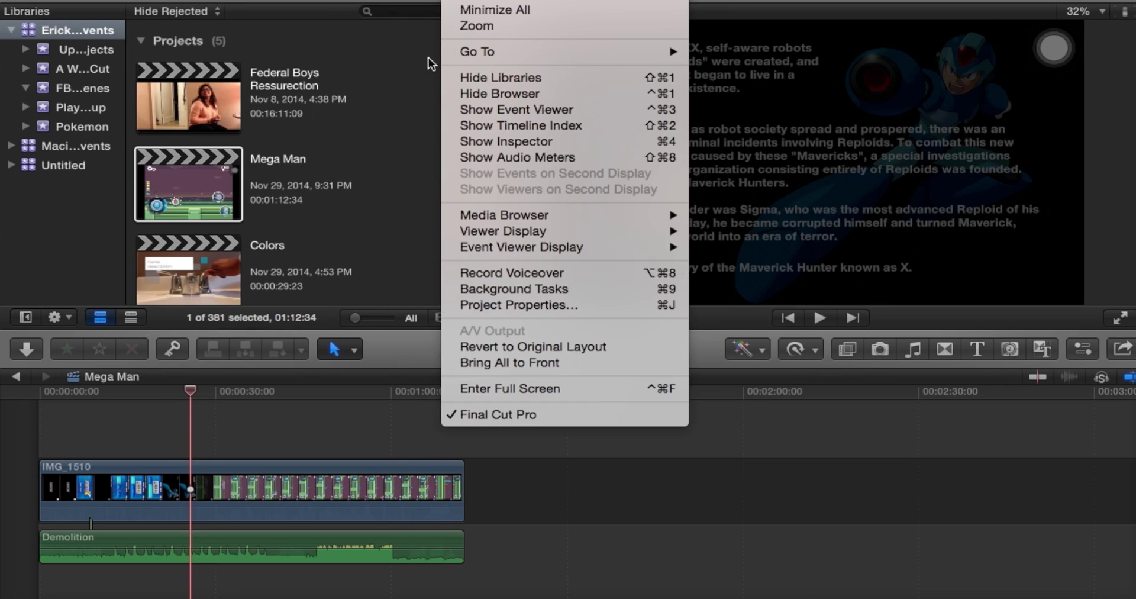
{"action": "left_click", "coordinate": [350, 442]}
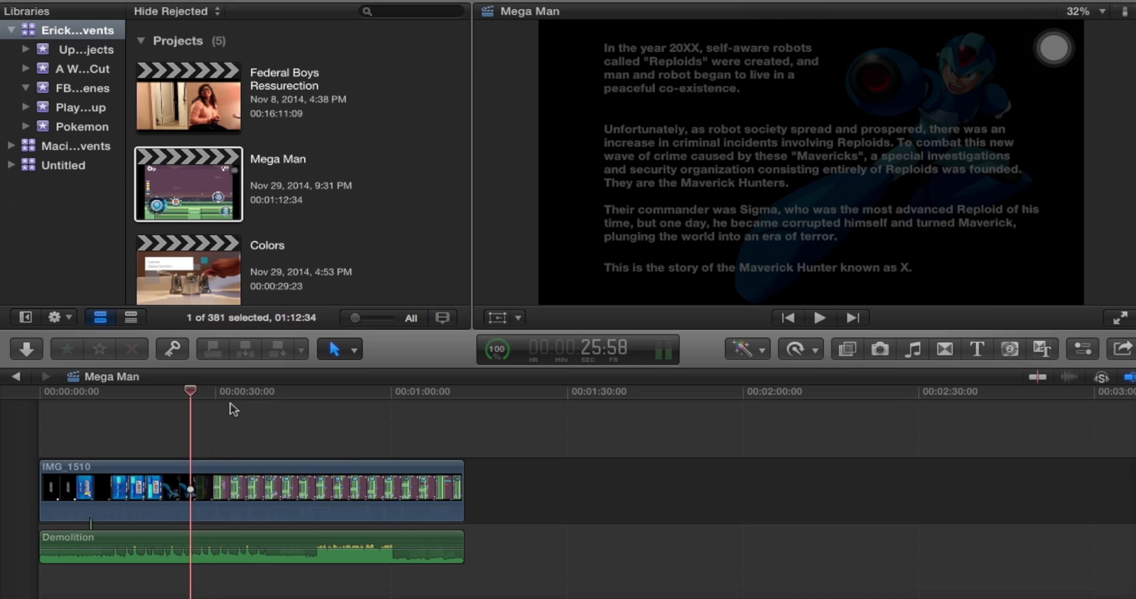
{"action": "left_click", "coordinate": [231, 409]}
{"action": "key", "text": "space"}
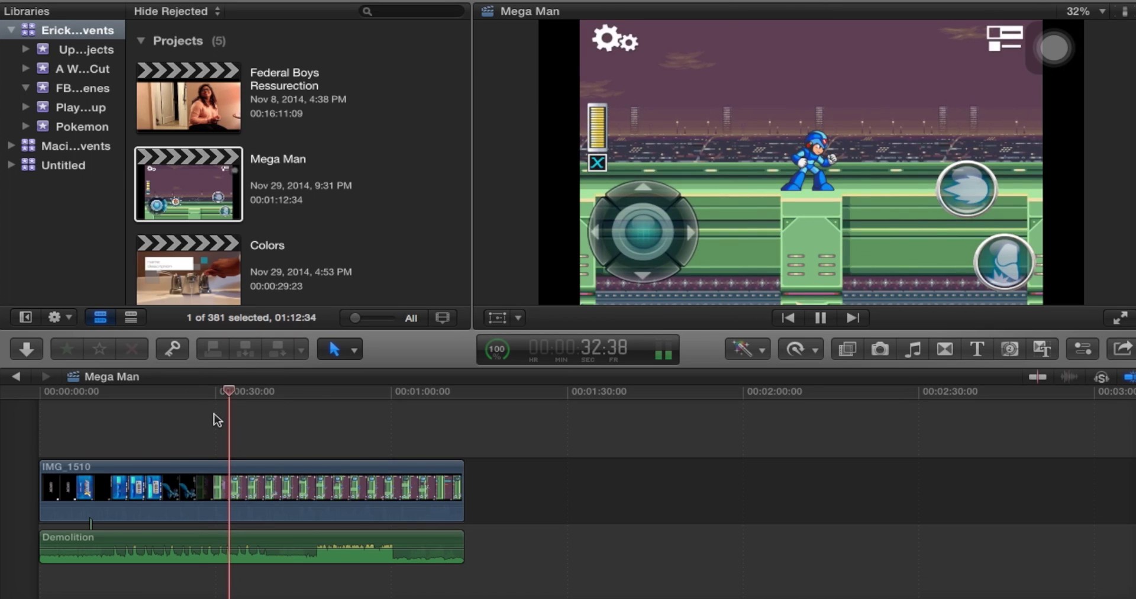
{"action": "key", "text": "space"}
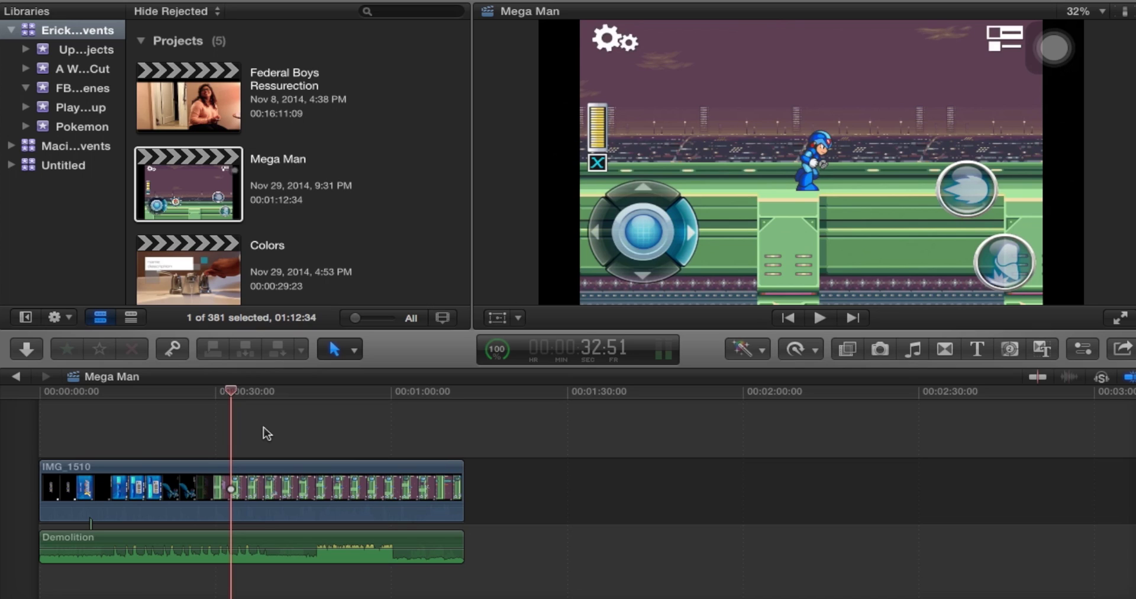
{"action": "key", "text": "space"}
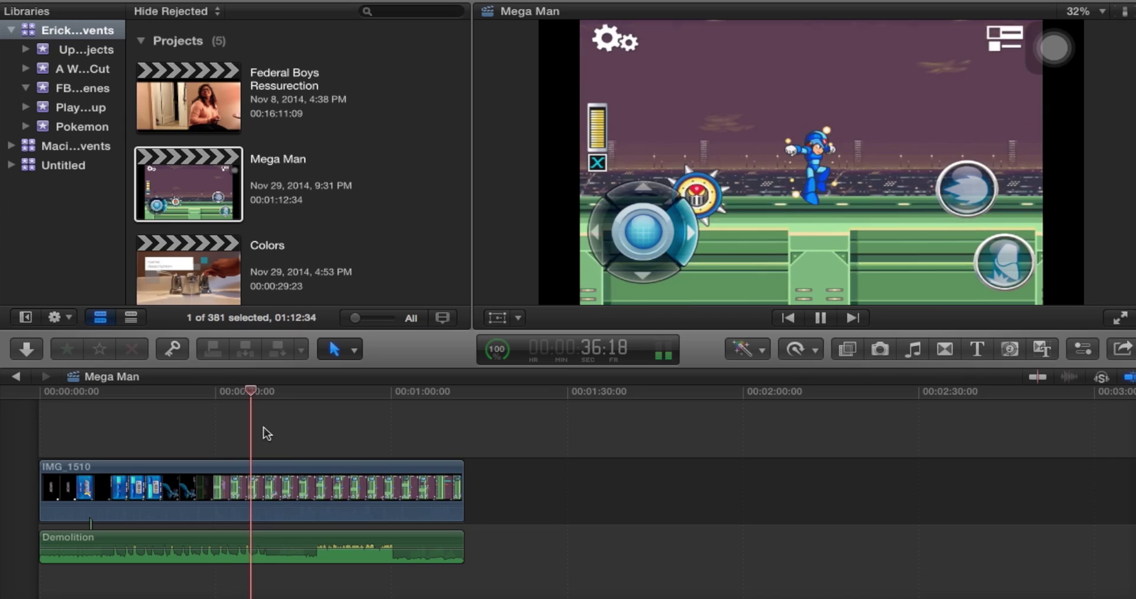
{"action": "key", "text": "space"}
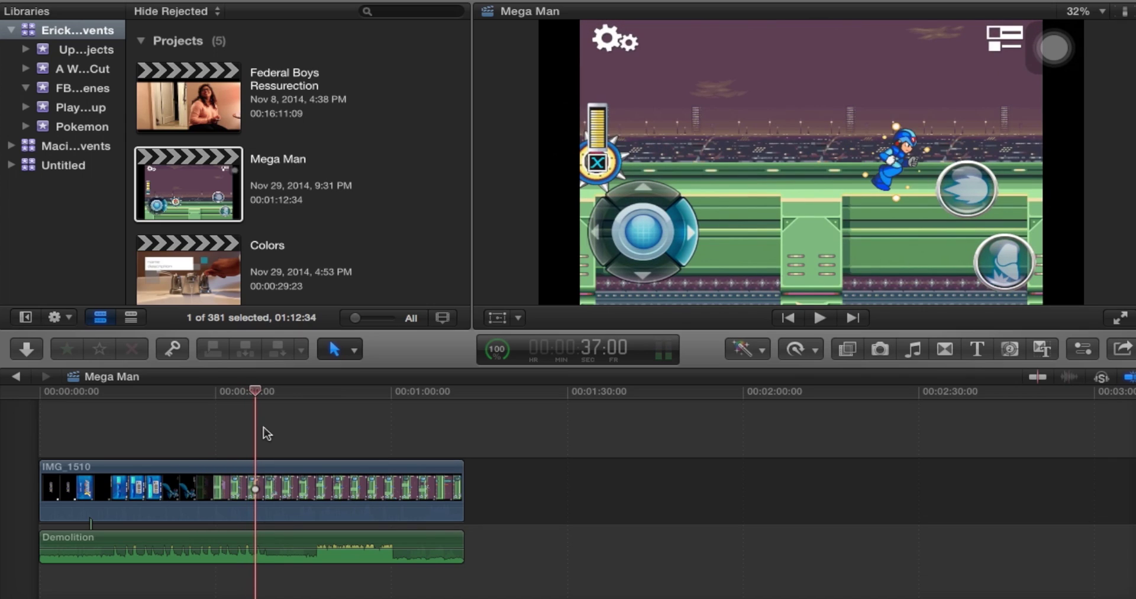
{"action": "left_click", "coordinate": [323, 427]}
{"action": "key", "text": "space"}
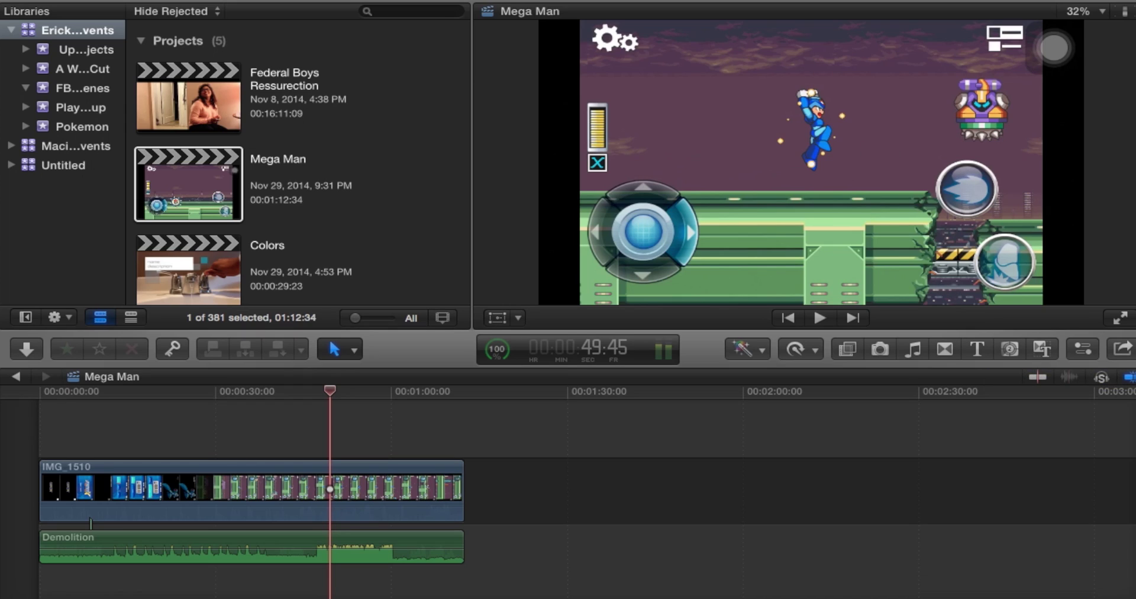
Step: Start an Apple Devices 1080p share and try the Video and Audio and Apple Devices formats in Settings
{"action": "left_click", "coordinate": [1123, 351]}
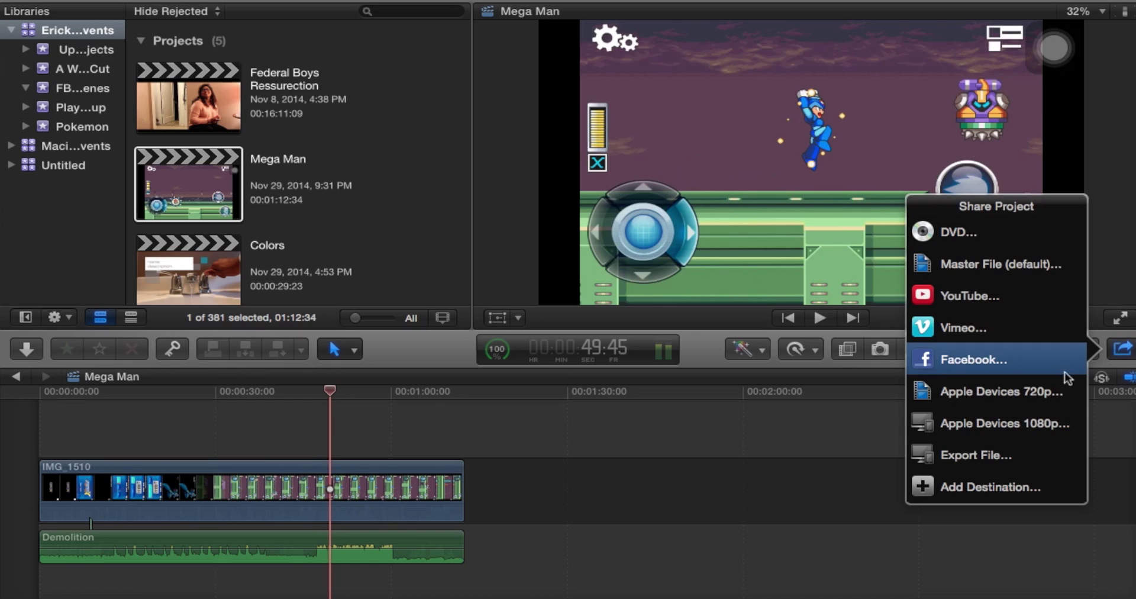
{"action": "left_click", "coordinate": [1030, 427]}
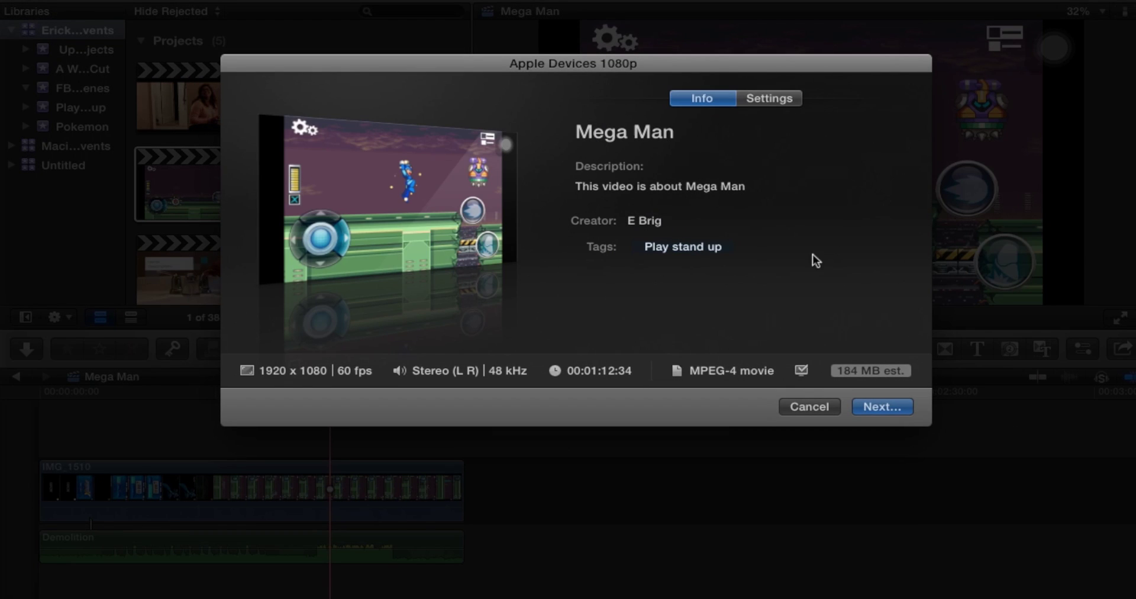
{"action": "left_click", "coordinate": [774, 100]}
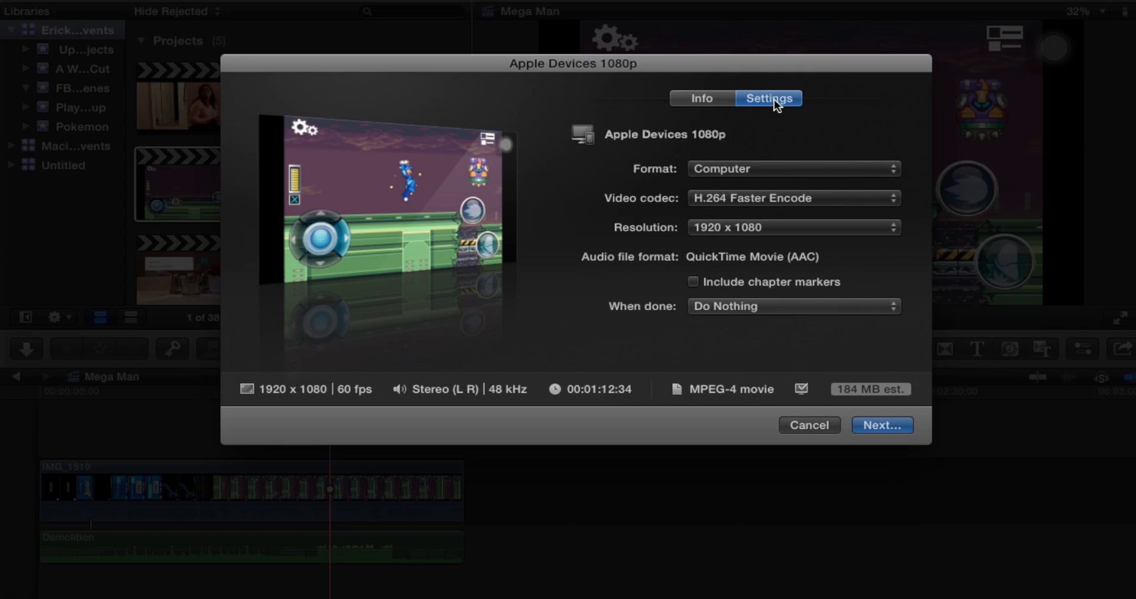
{"action": "left_click", "coordinate": [780, 165]}
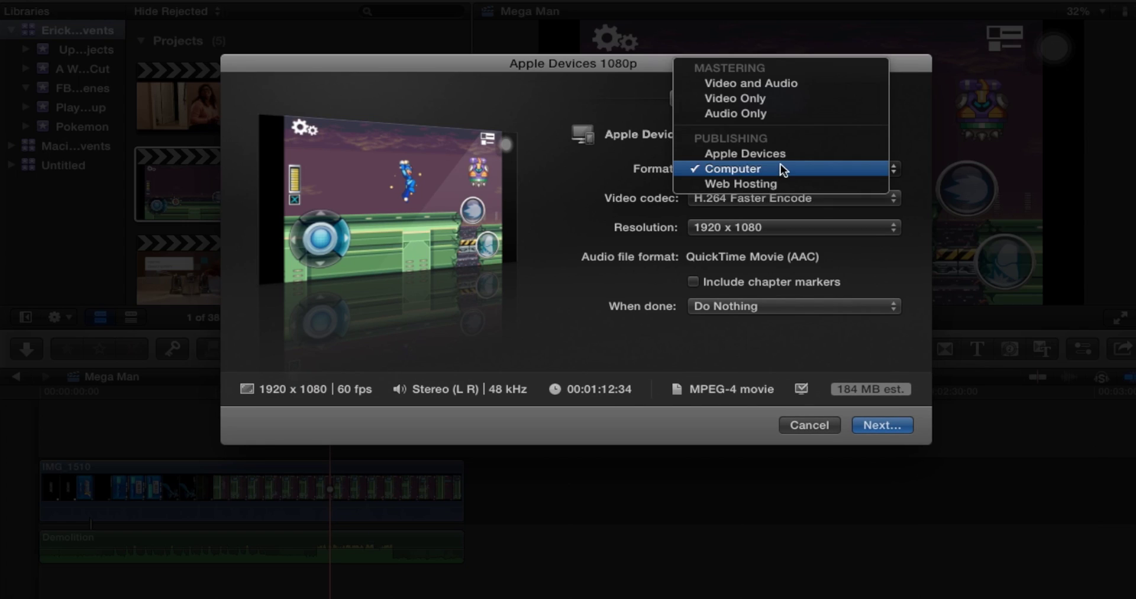
{"action": "left_click", "coordinate": [773, 82]}
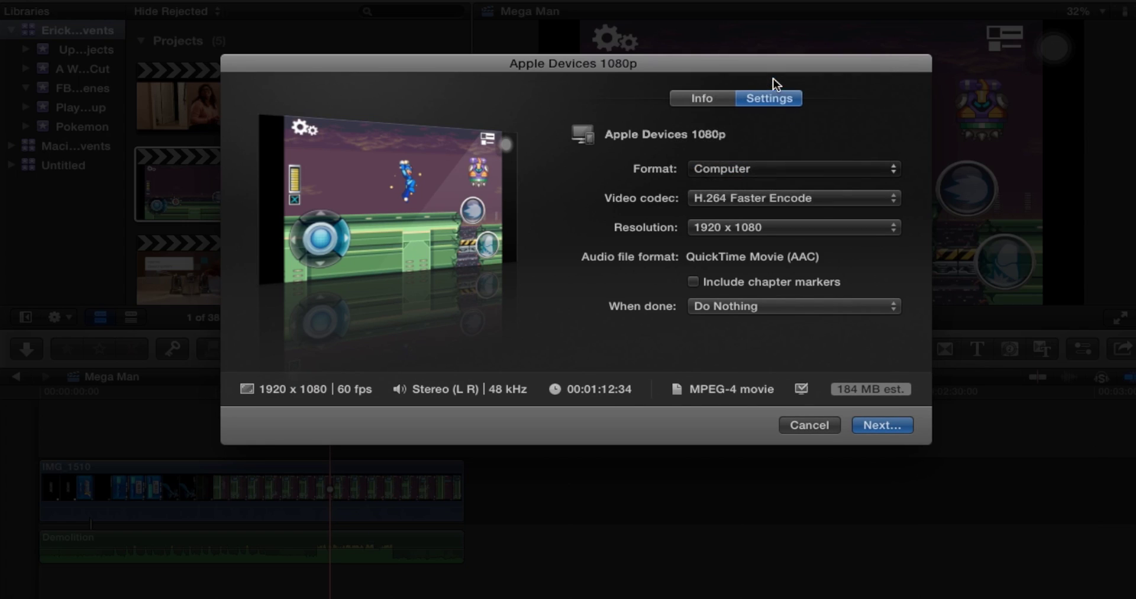
{"action": "left_click", "coordinate": [805, 171]}
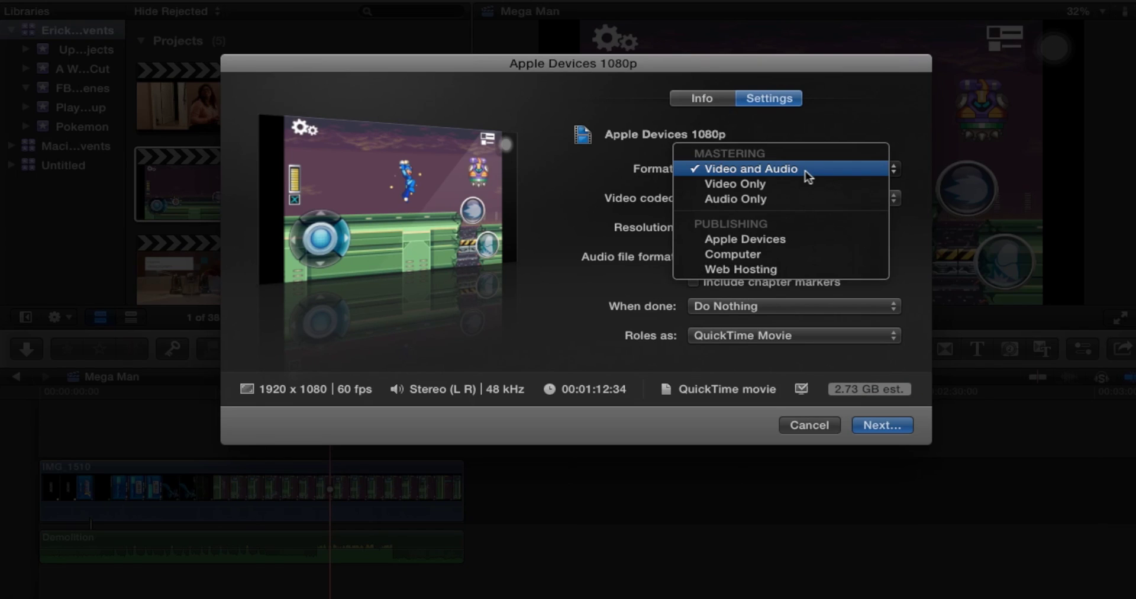
{"action": "left_click", "coordinate": [799, 243]}
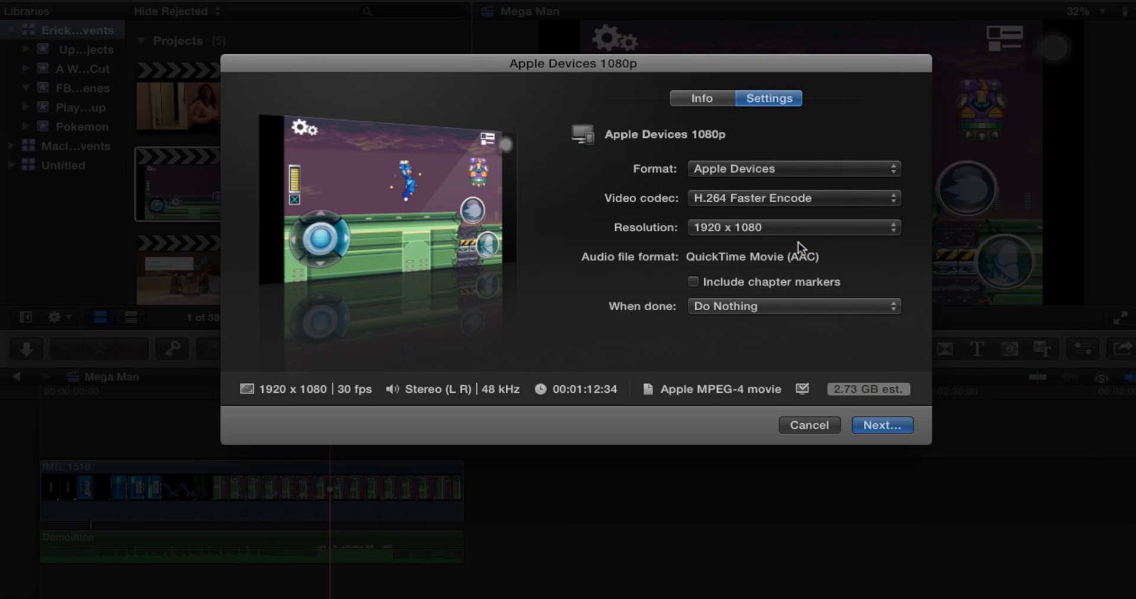
{"action": "left_click", "coordinate": [816, 164]}
Step: Use Computer format with H.264 Faster Encode at 1280 x 720, doing nothing when the export finishes
{"action": "left_click", "coordinate": [815, 187]}
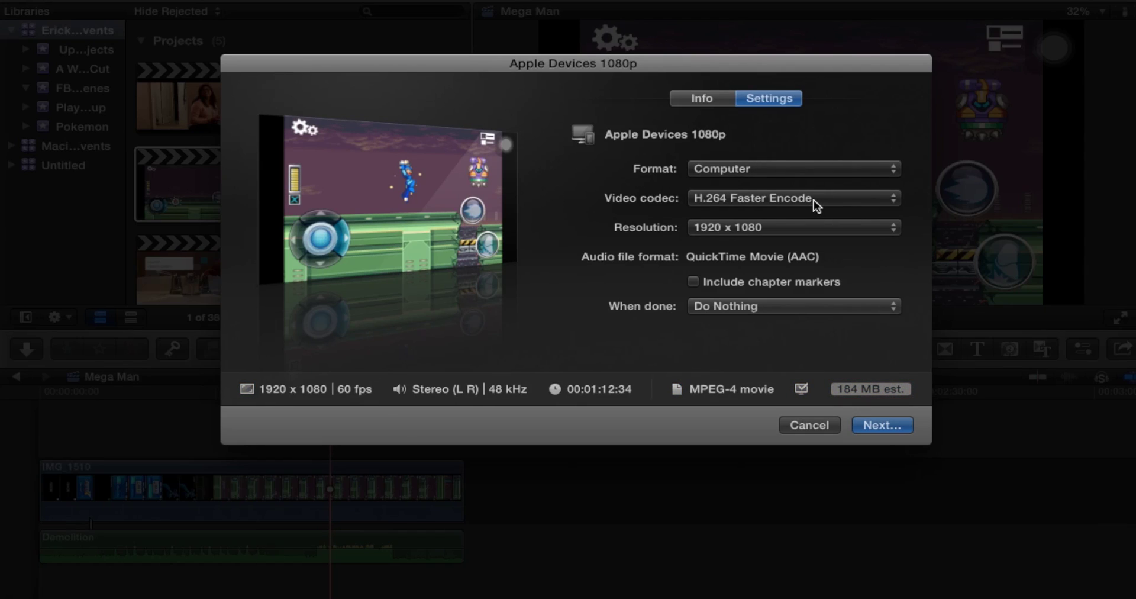
{"action": "left_click", "coordinate": [814, 199]}
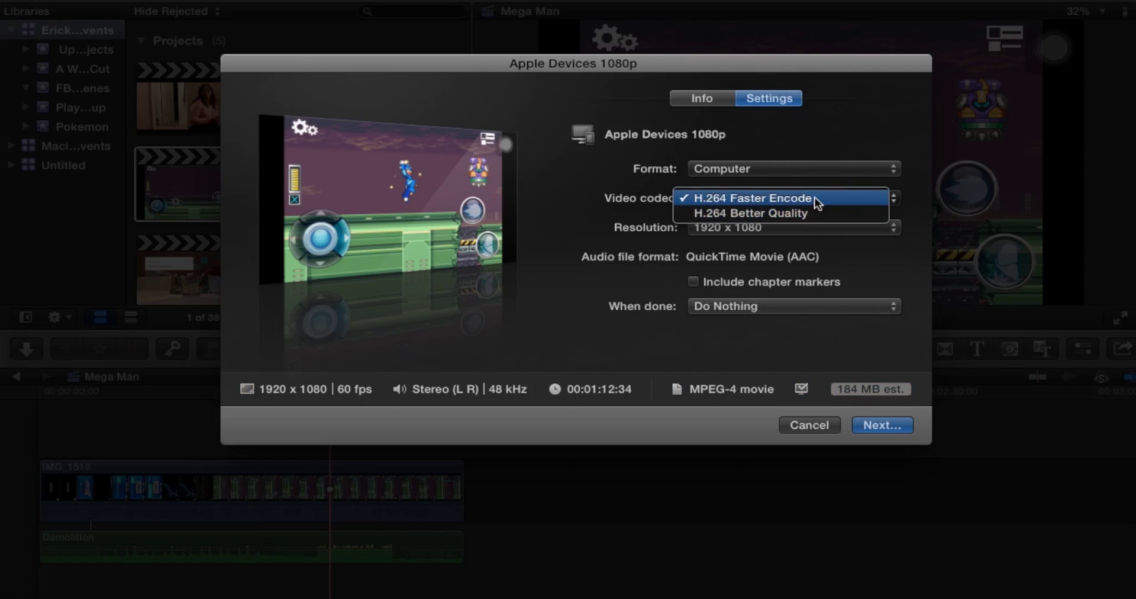
{"action": "left_click", "coordinate": [815, 195]}
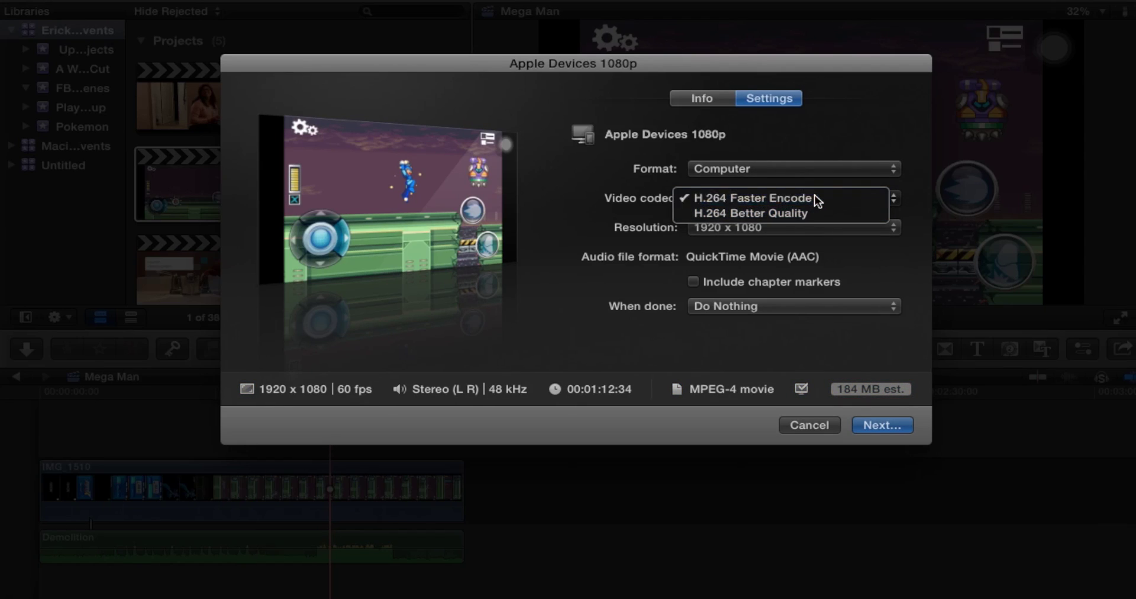
{"action": "left_click", "coordinate": [816, 234]}
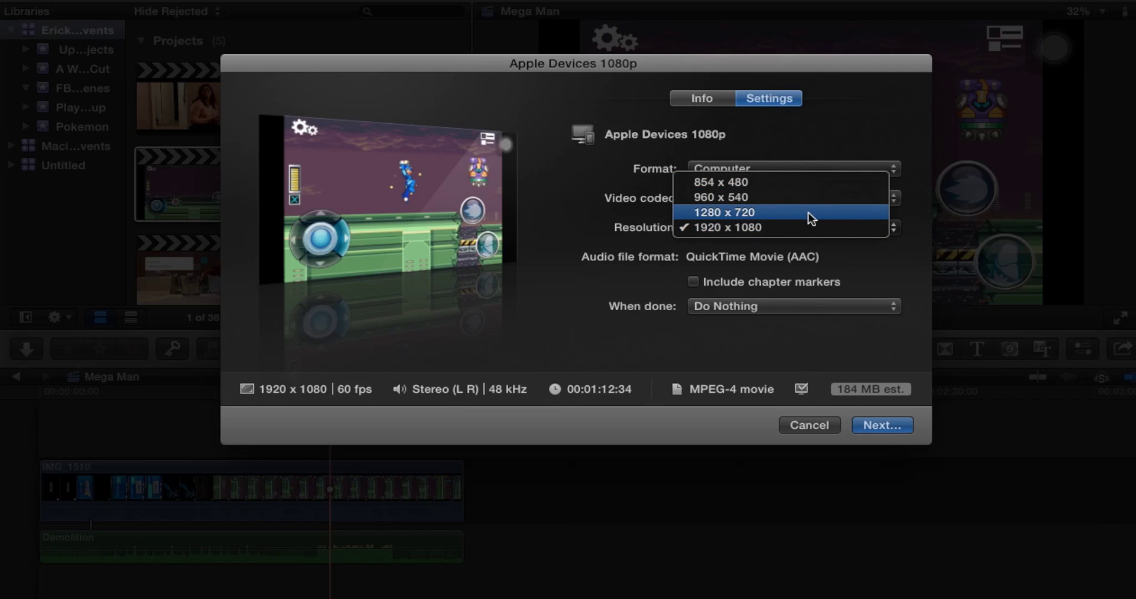
{"action": "left_click", "coordinate": [809, 213]}
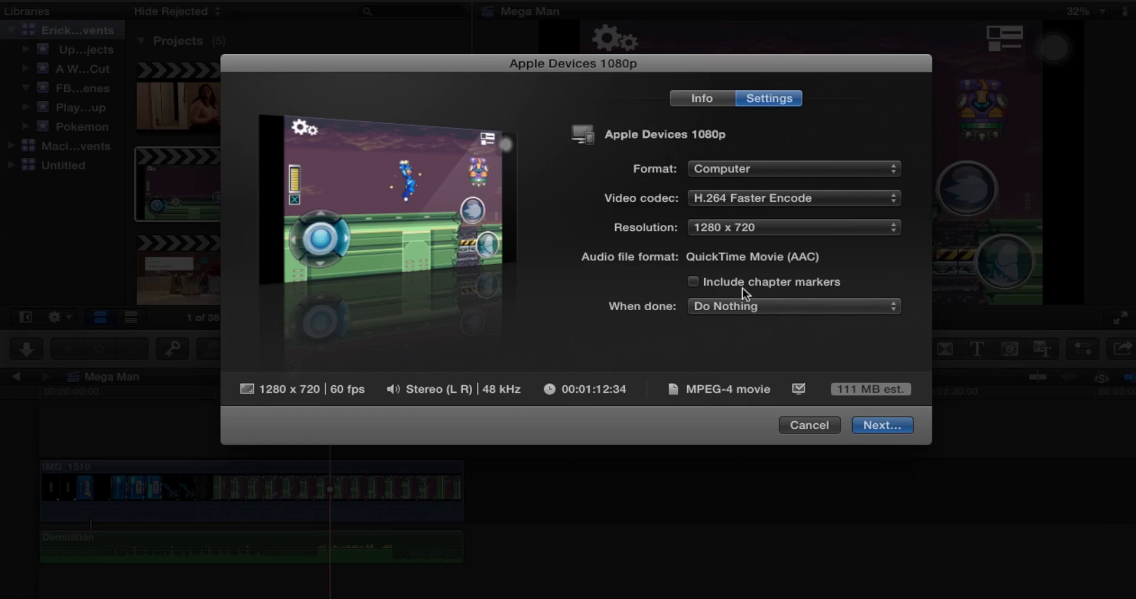
{"action": "left_click", "coordinate": [816, 307]}
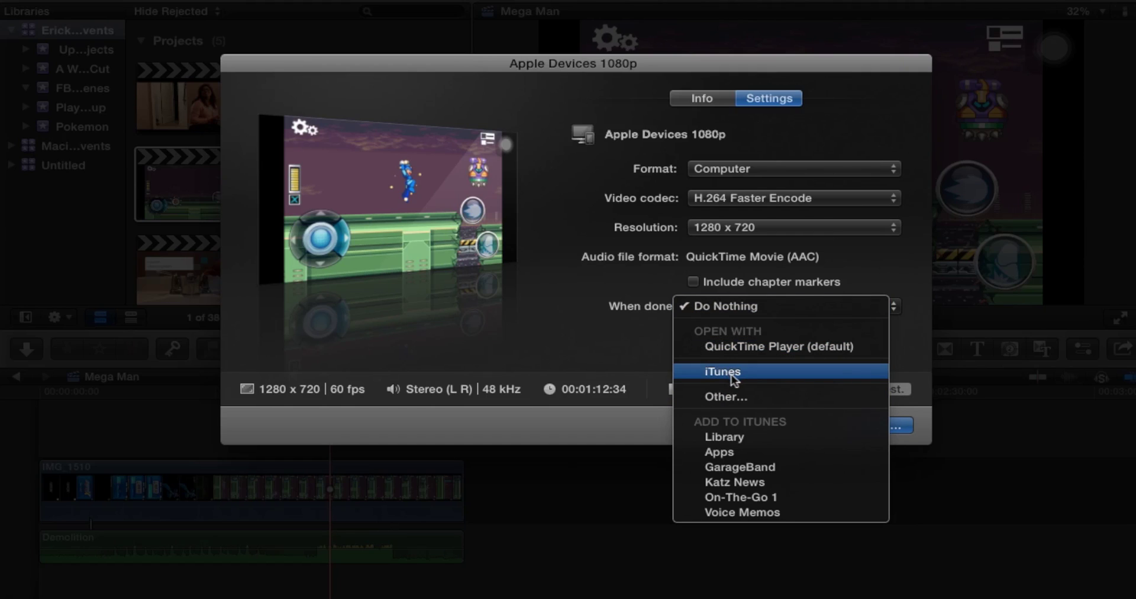
{"action": "left_click", "coordinate": [628, 346]}
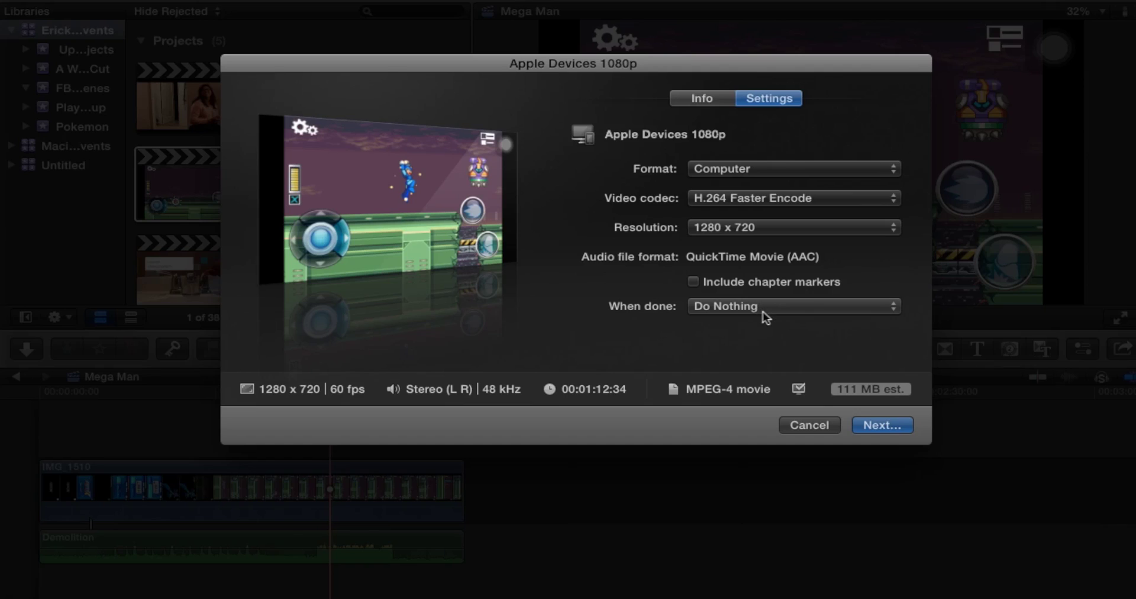
Step: Name the export 'Mega Man test video' and save it to begin rendering
{"action": "left_click", "coordinate": [887, 423]}
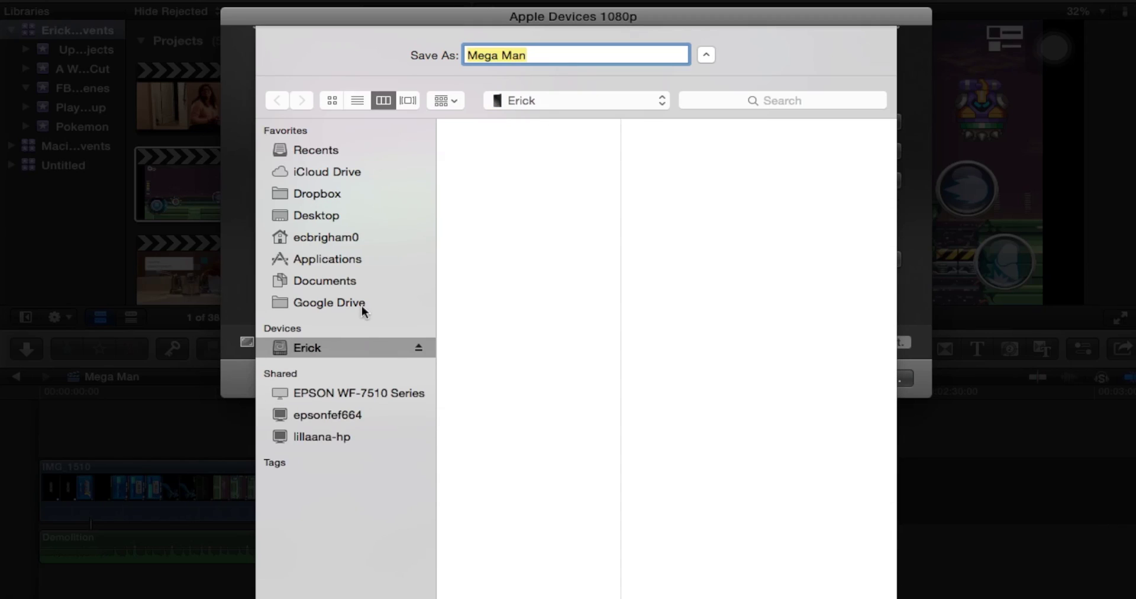
{"action": "left_click", "coordinate": [557, 54]}
{"action": "type", "text": "t"}
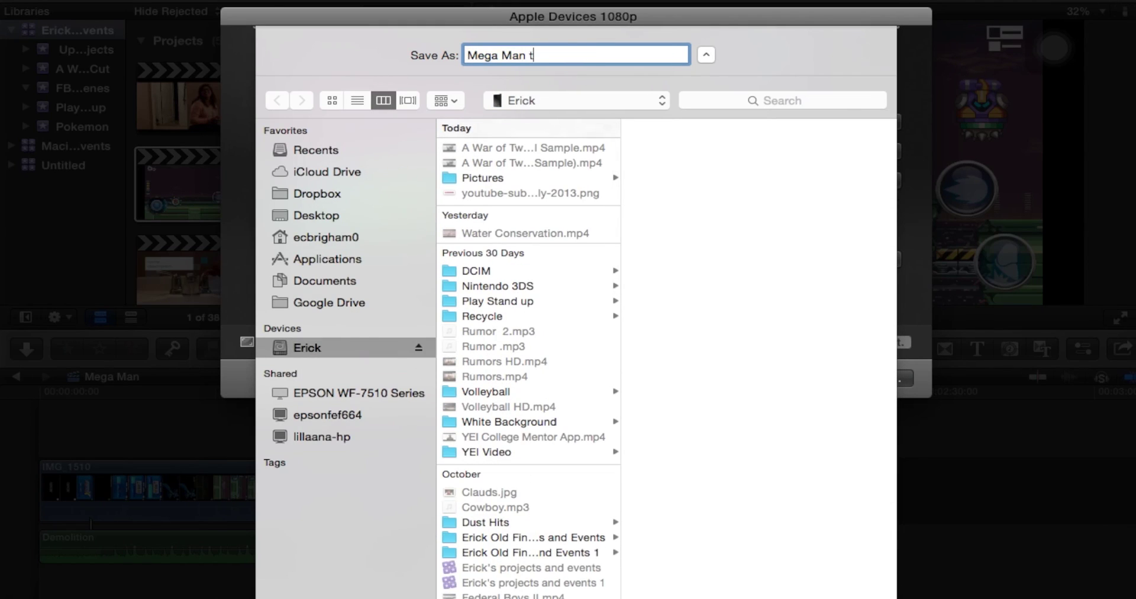
{"action": "type", "text": "est video"}
{"action": "key", "text": "Return"}
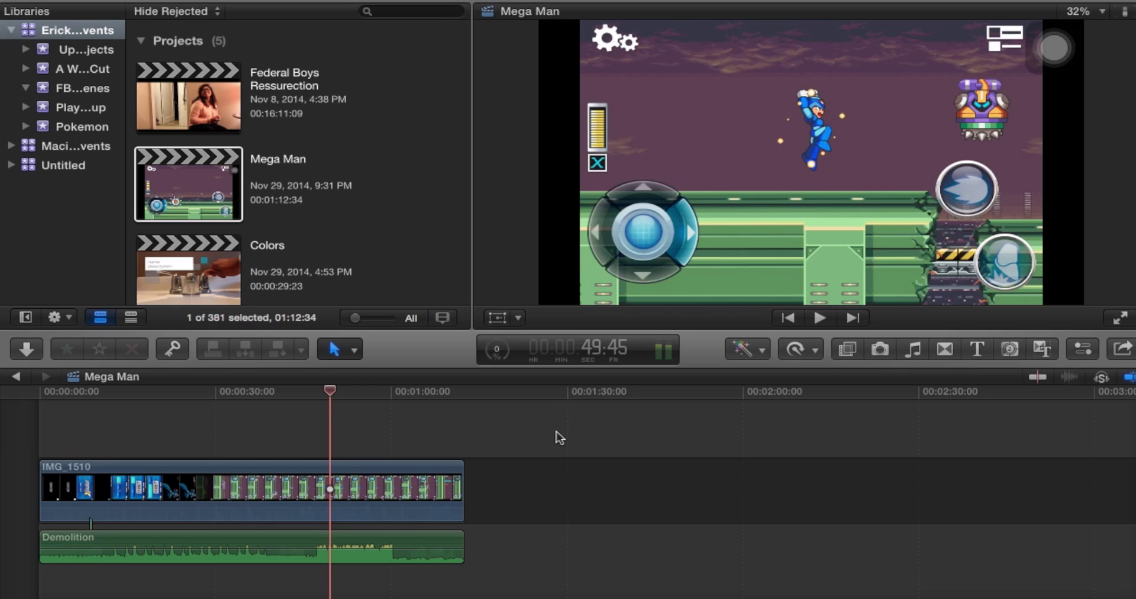
{"action": "key", "text": "super+9"}
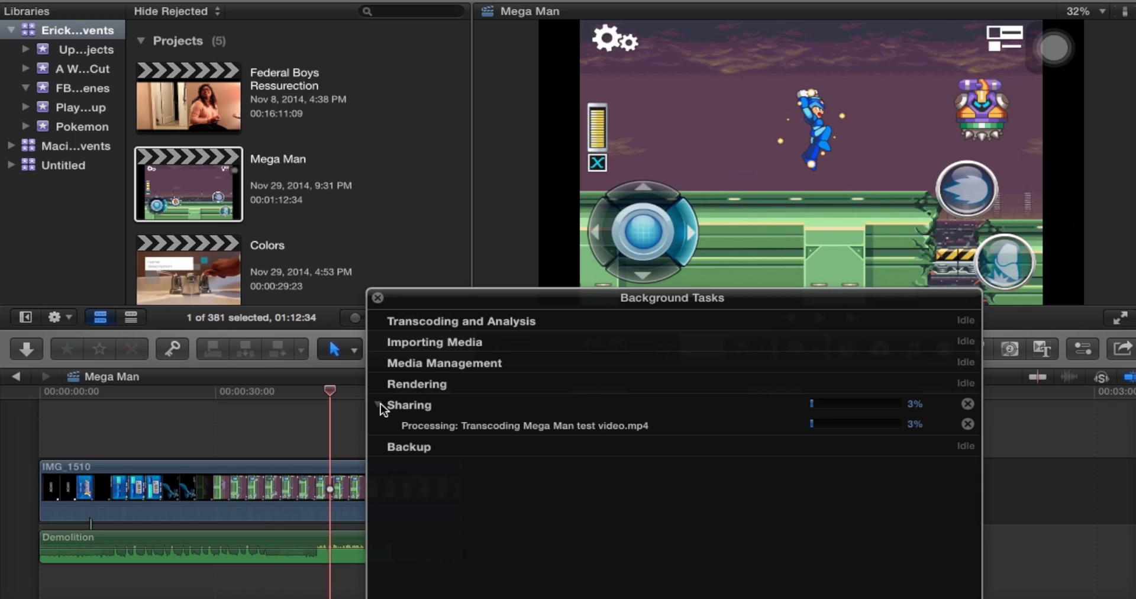
{"action": "left_click", "coordinate": [378, 404]}
{"action": "left_click", "coordinate": [378, 297]}
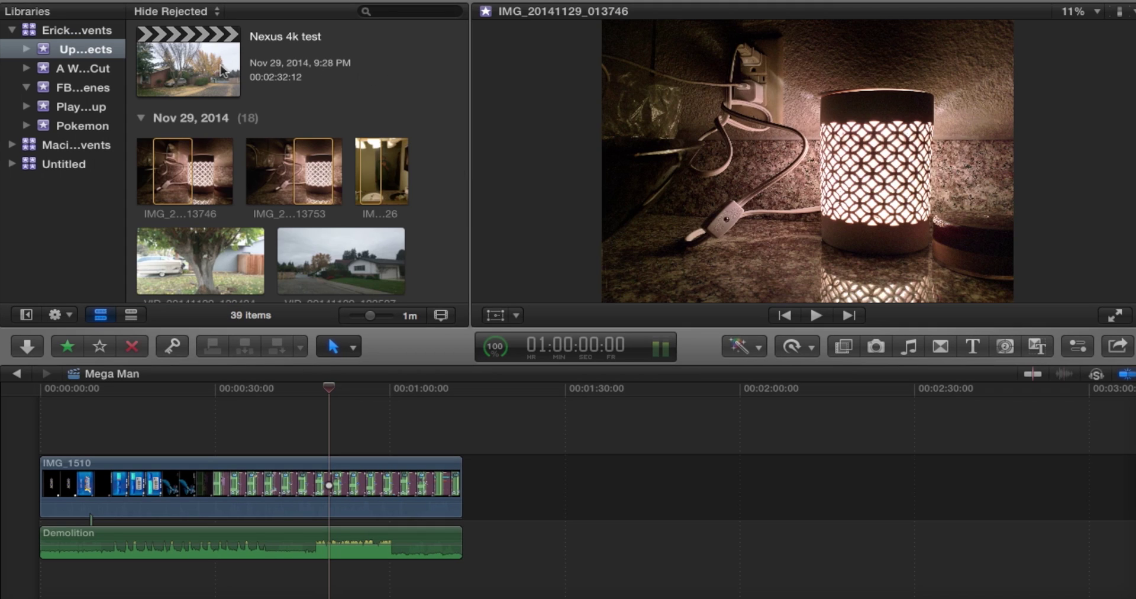
Step: Open the Nexus 4k test project and place the playhead on the tree shot near 1:08
{"action": "double_click", "coordinate": [207, 70]}
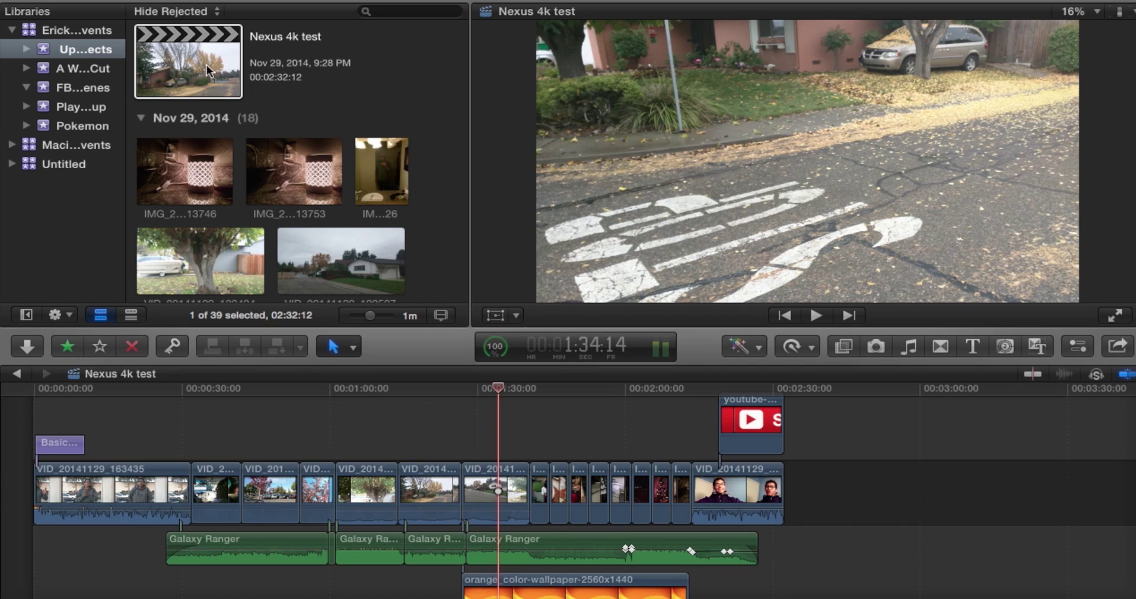
{"action": "left_click", "coordinate": [335, 425]}
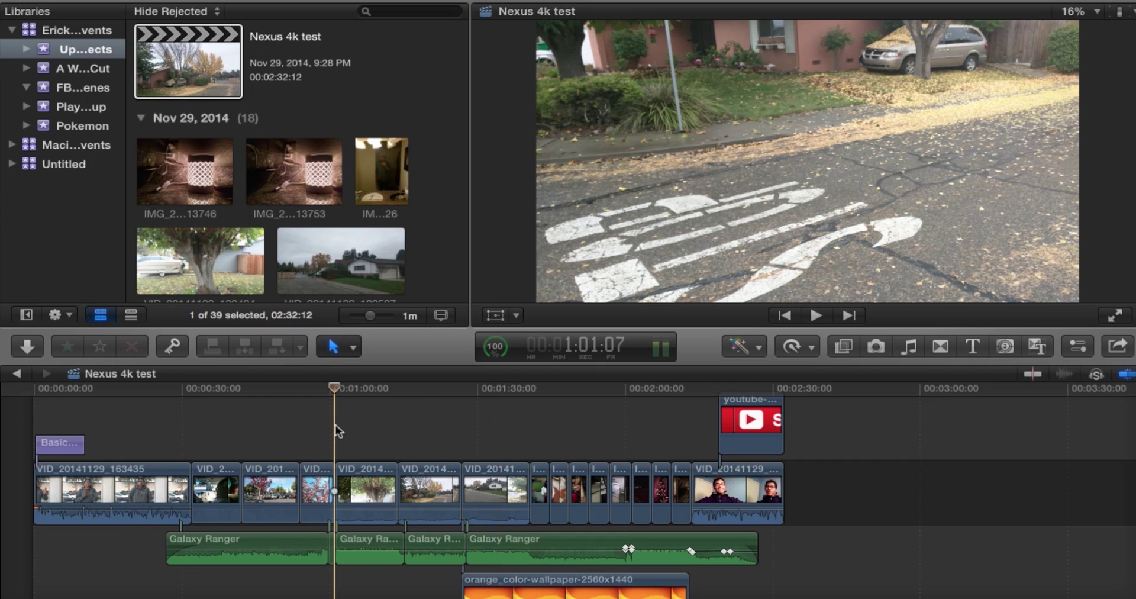
{"action": "left_click", "coordinate": [369, 414]}
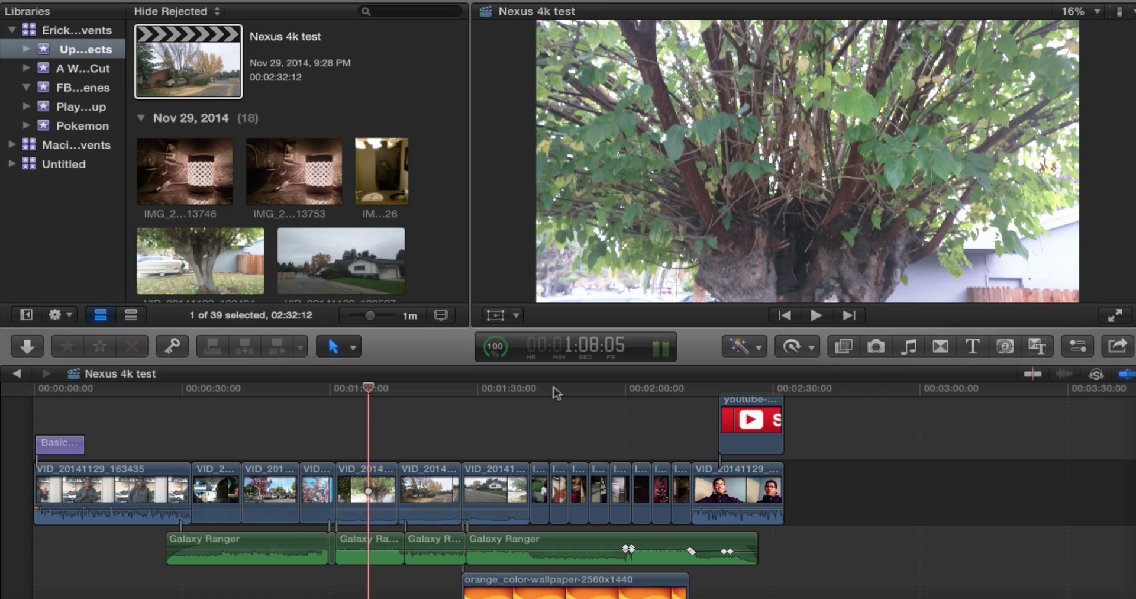
{"action": "left_click", "coordinate": [1112, 351]}
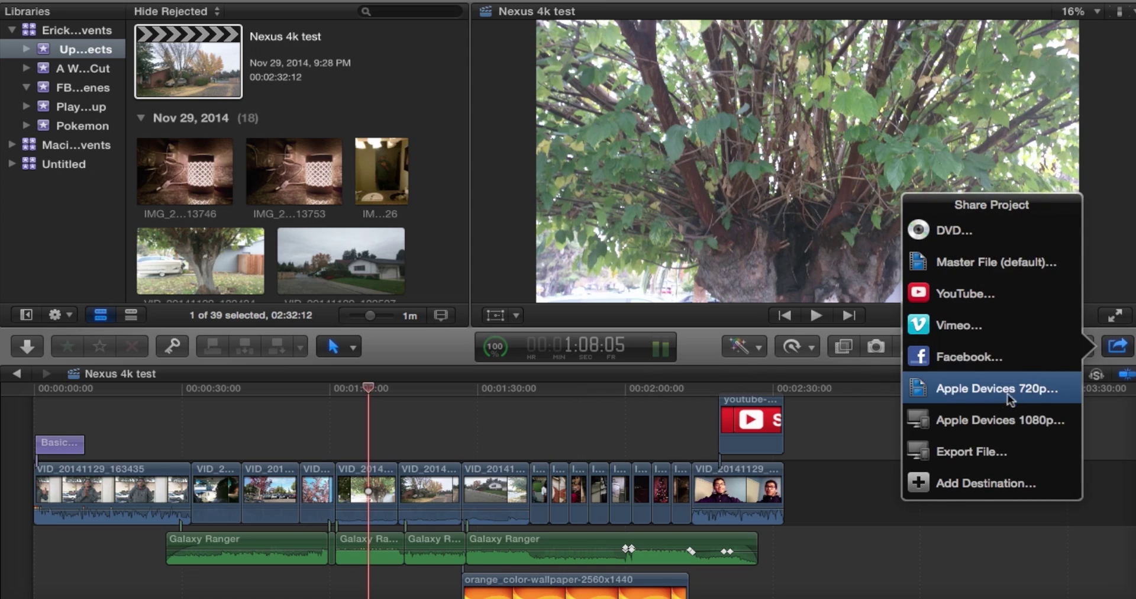
{"action": "left_click", "coordinate": [1002, 421]}
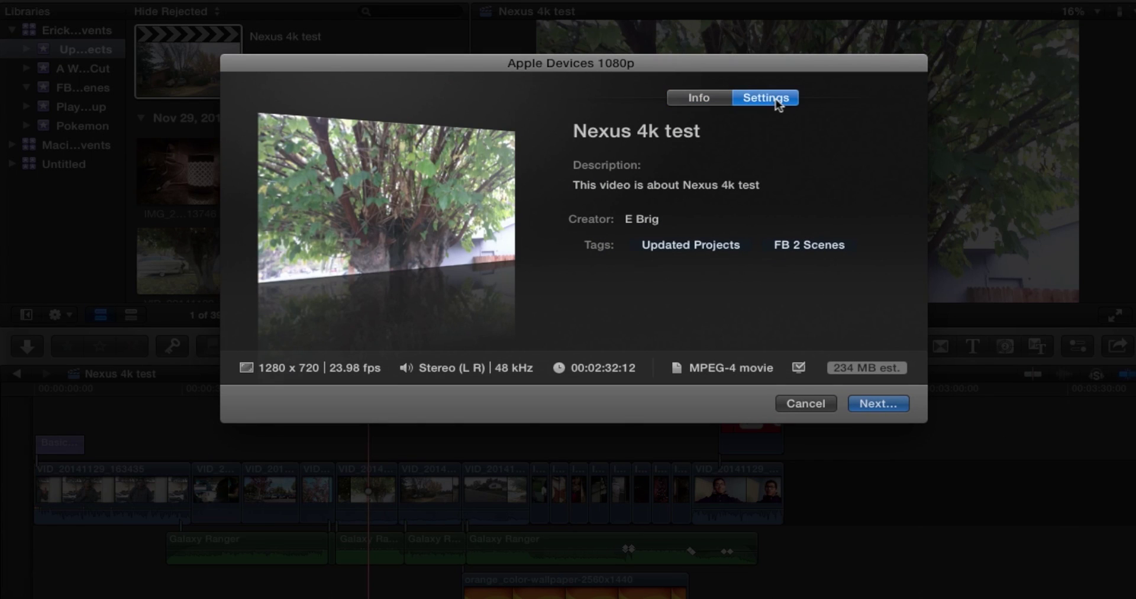
{"action": "left_click", "coordinate": [777, 106]}
{"action": "left_click", "coordinate": [790, 229]}
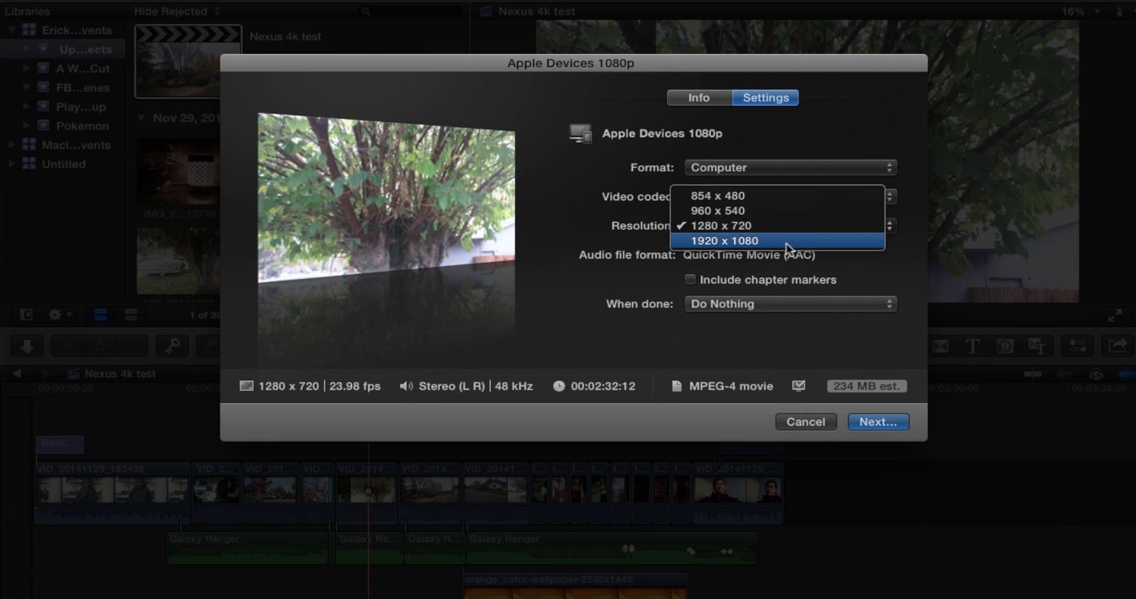
{"action": "left_click", "coordinate": [787, 242]}
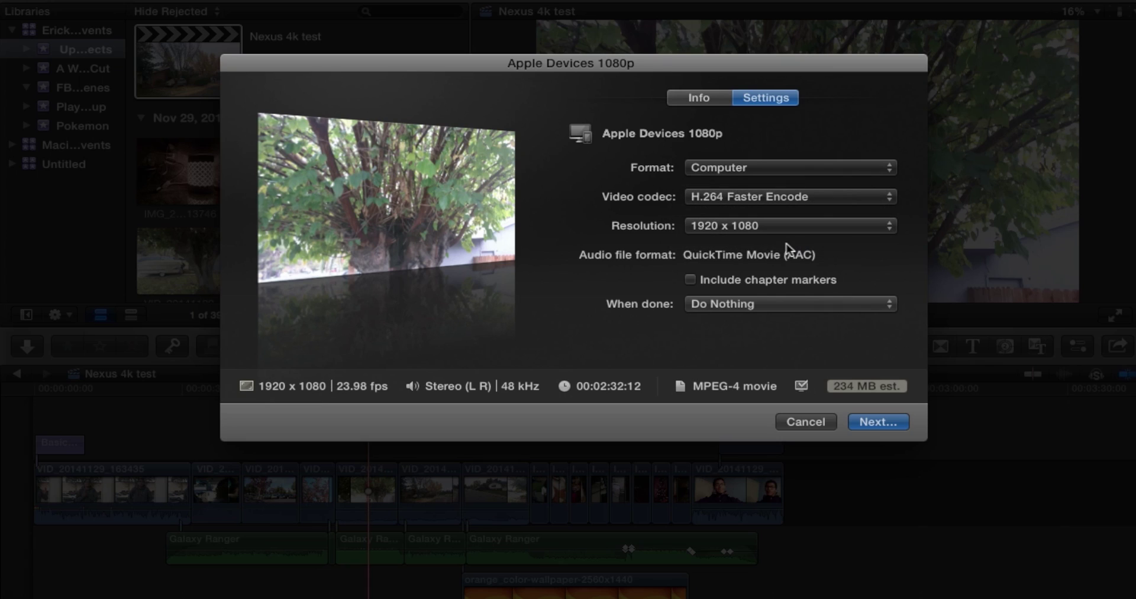
Step: Cancel the Apple devices export and briefly show the Inspector and share destinations
{"action": "left_click", "coordinate": [809, 414]}
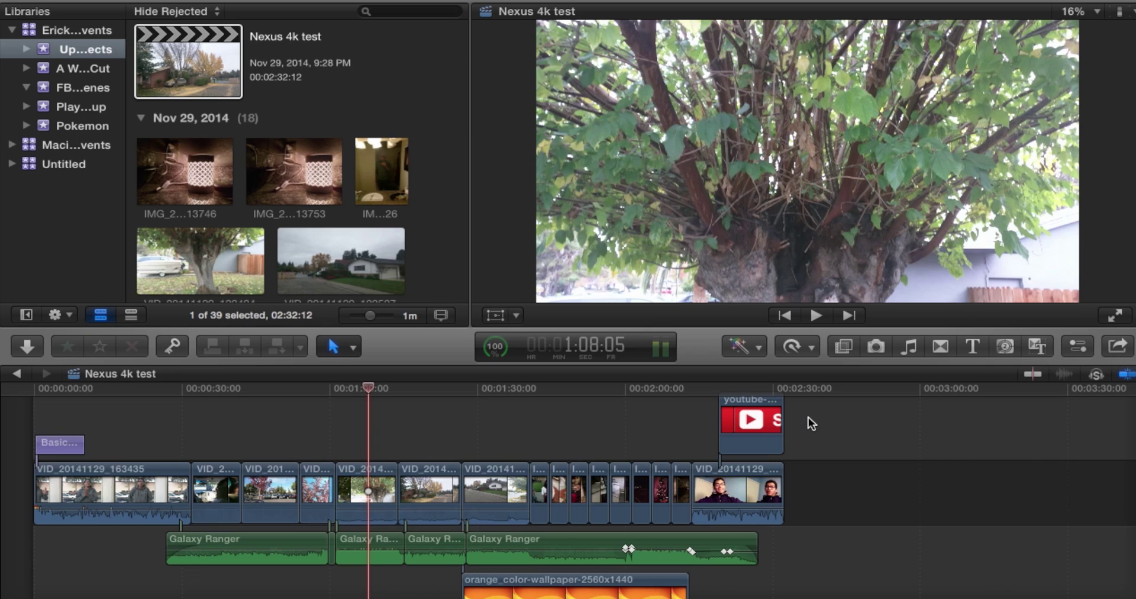
{"action": "left_click", "coordinate": [1087, 348]}
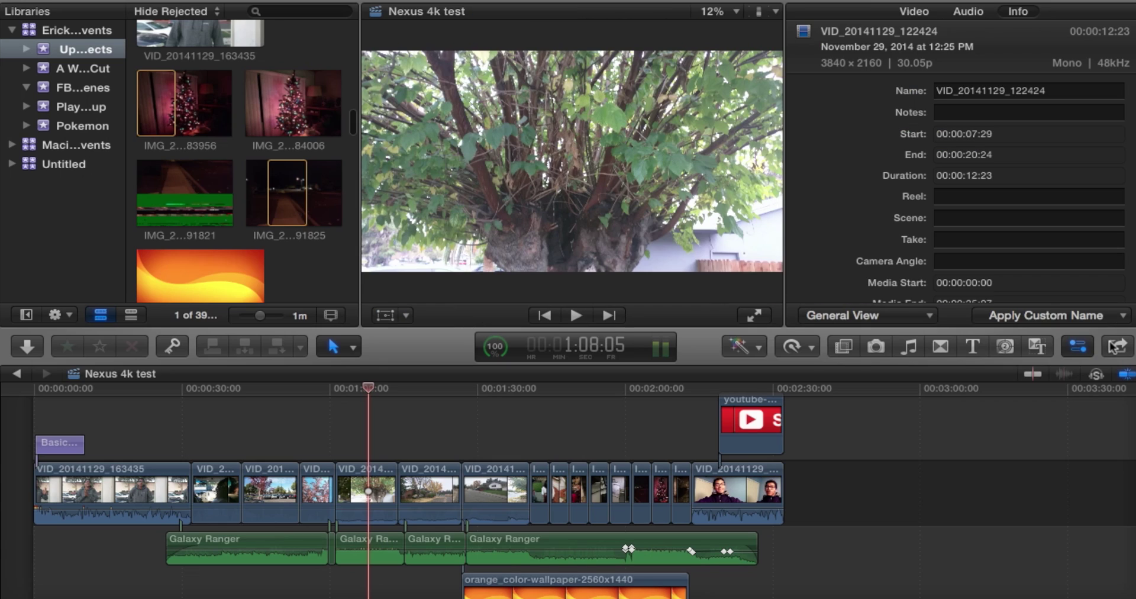
{"action": "left_click", "coordinate": [1118, 347]}
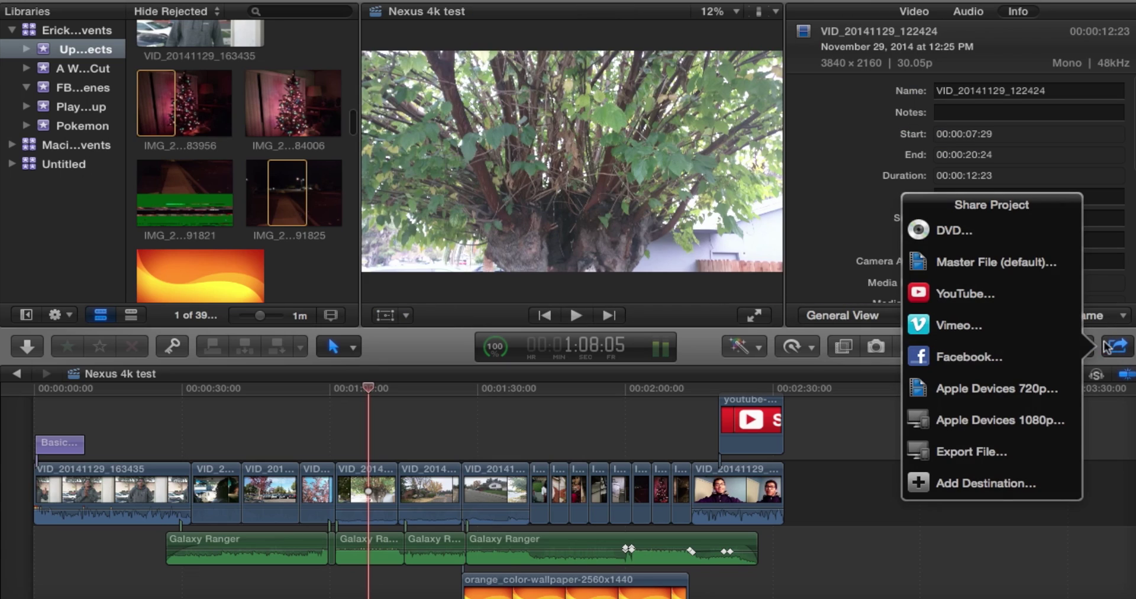
{"action": "left_click", "coordinate": [880, 133]}
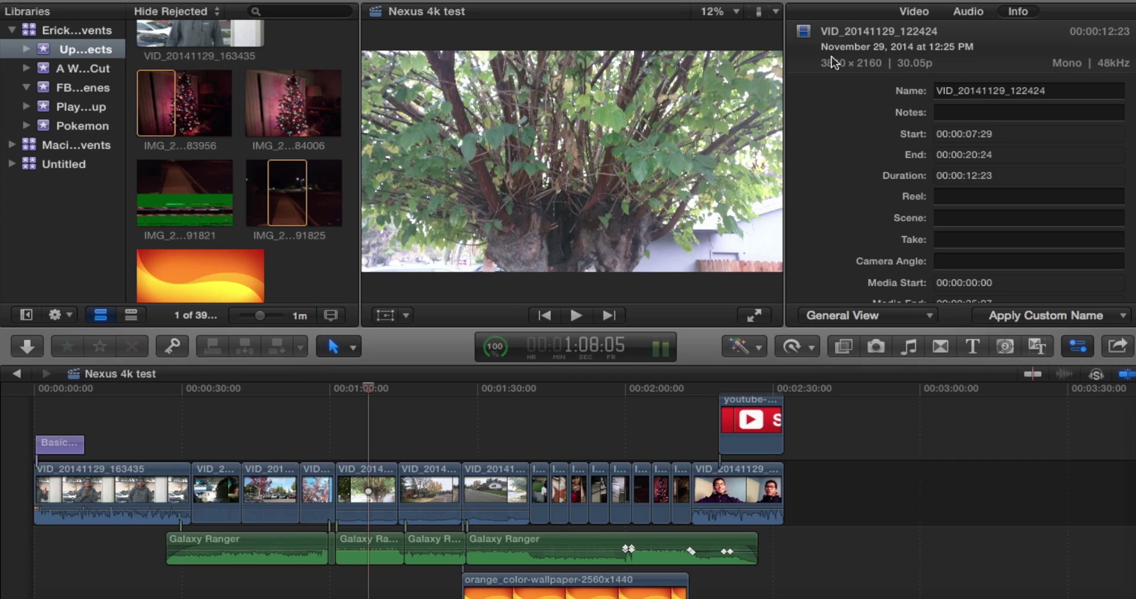
Step: Hide the Inspector, put the playhead at the project's end (02:32:12), and show the share destinations
{"action": "left_click", "coordinate": [1077, 347]}
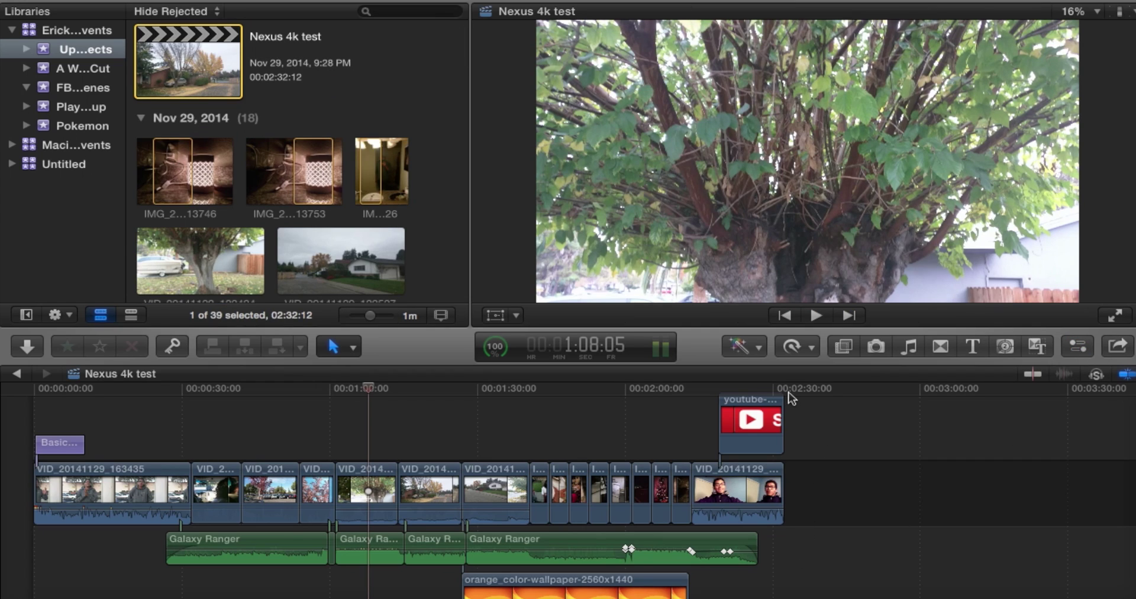
{"action": "left_click", "coordinate": [784, 391]}
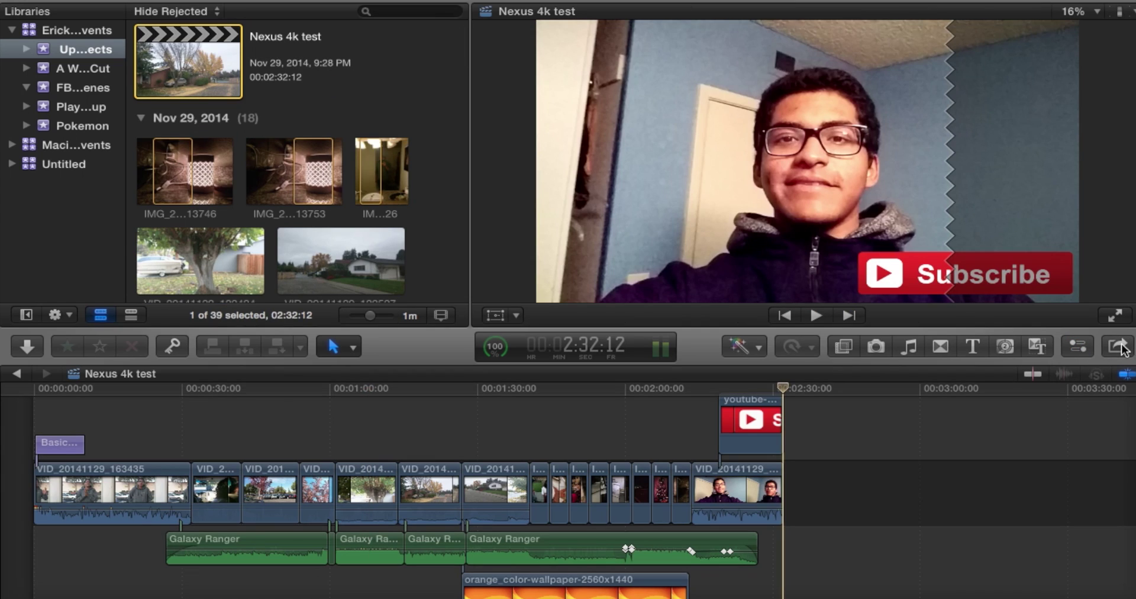
{"action": "left_click", "coordinate": [1124, 349]}
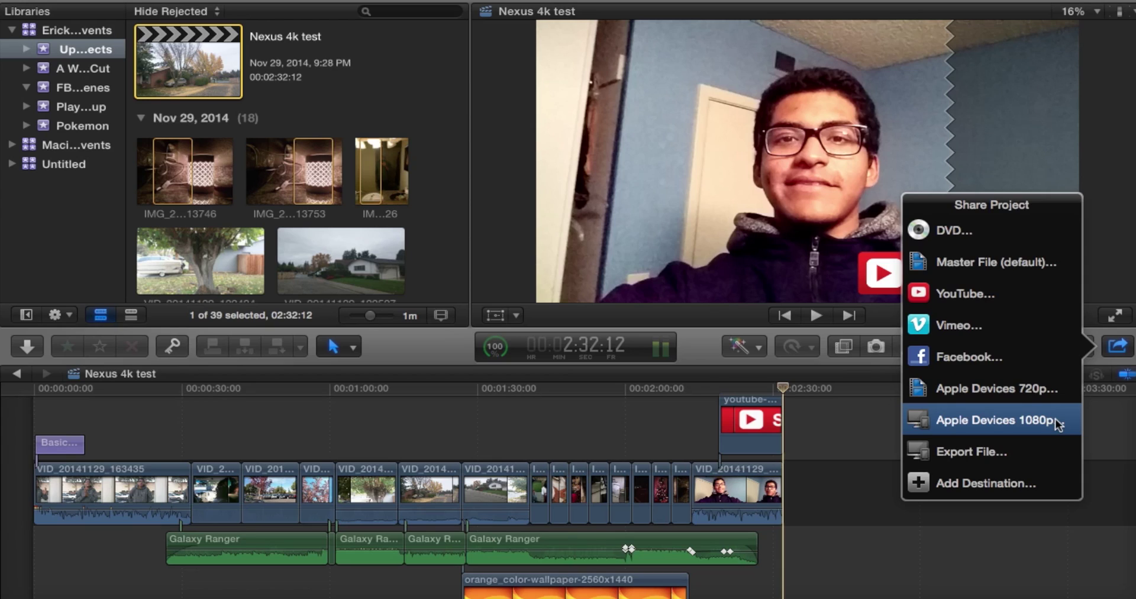
Step: Export the project as a Video and Audio file encoded with H.264 at 3840 x 2160
{"action": "left_click", "coordinate": [1020, 454]}
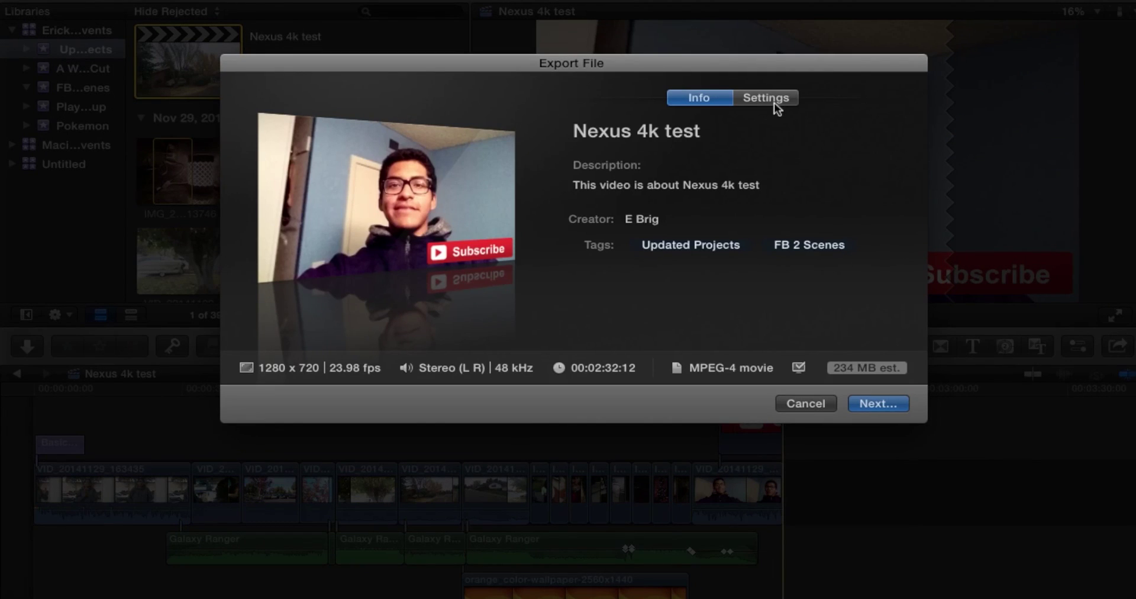
{"action": "left_click", "coordinate": [774, 102]}
{"action": "left_click", "coordinate": [776, 168]}
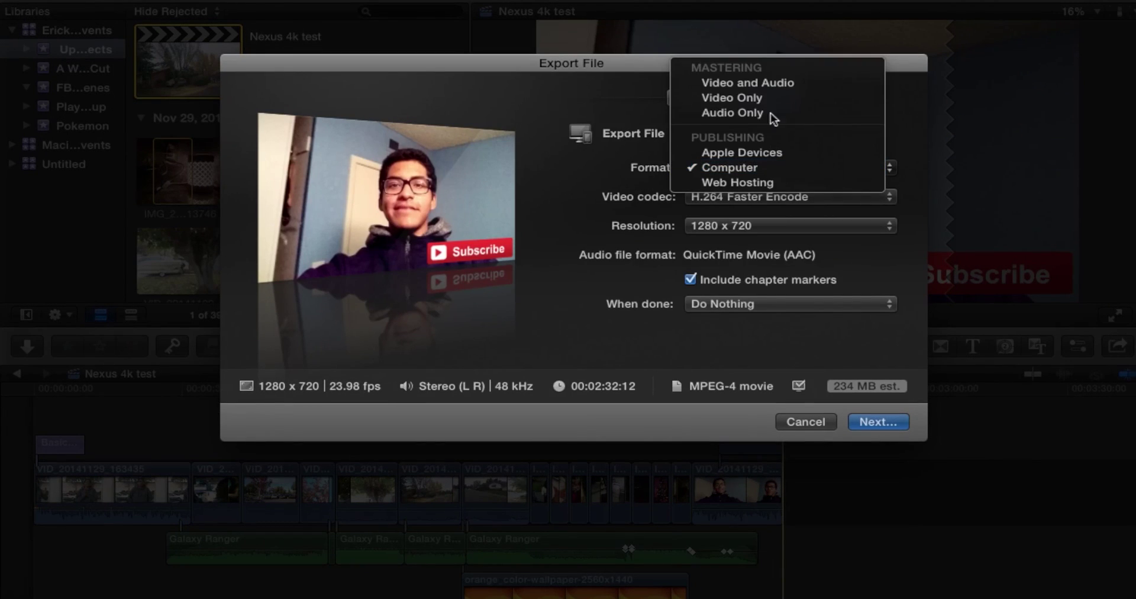
{"action": "left_click", "coordinate": [773, 84]}
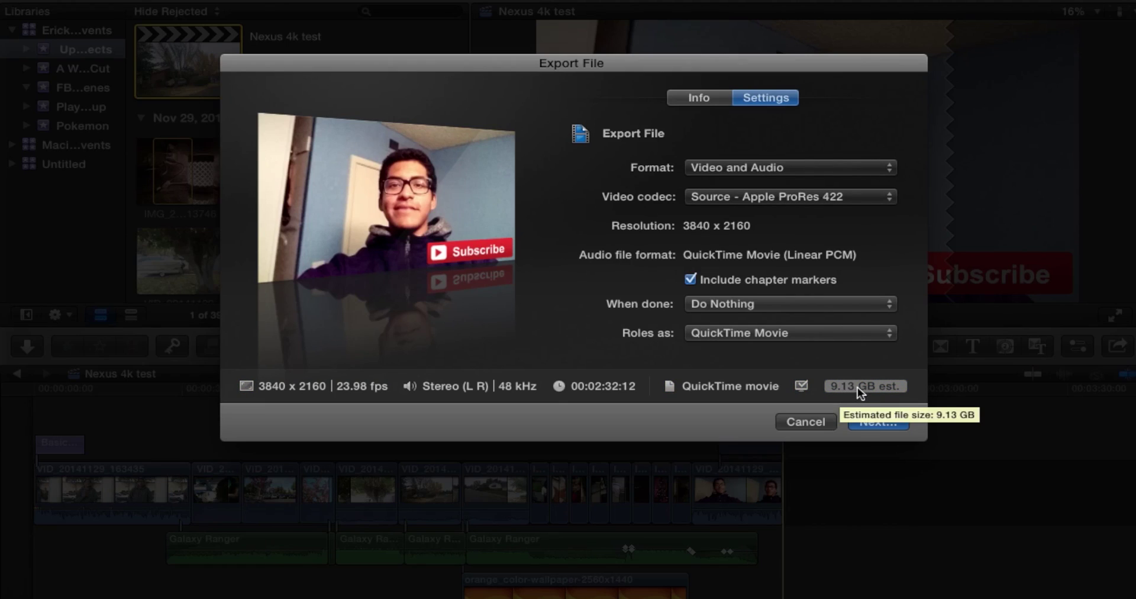
{"action": "left_click", "coordinate": [815, 199]}
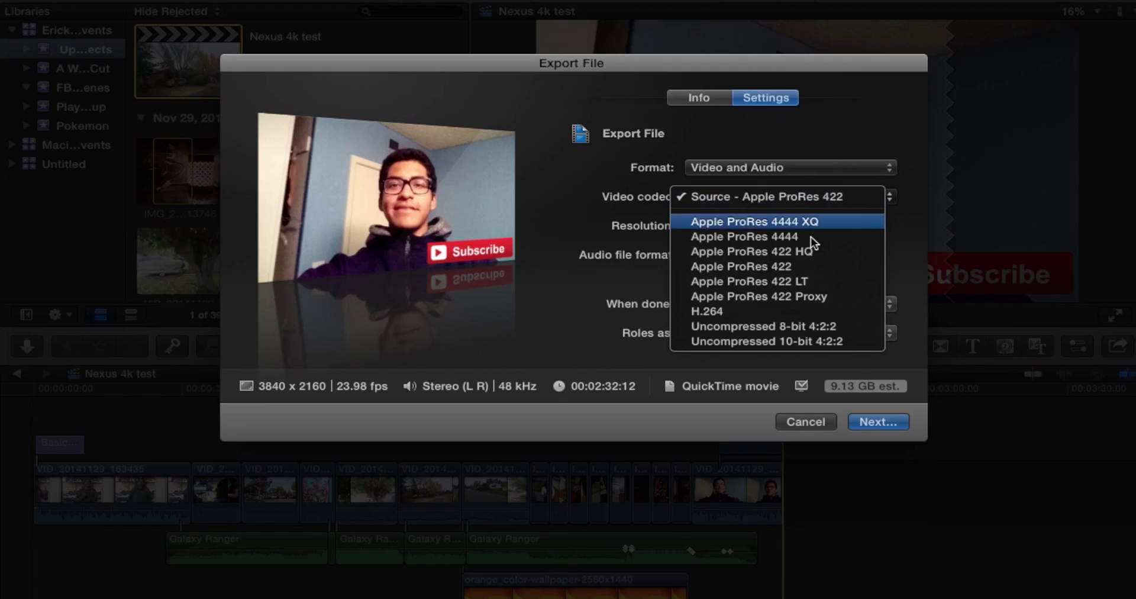
{"action": "left_click", "coordinate": [803, 315]}
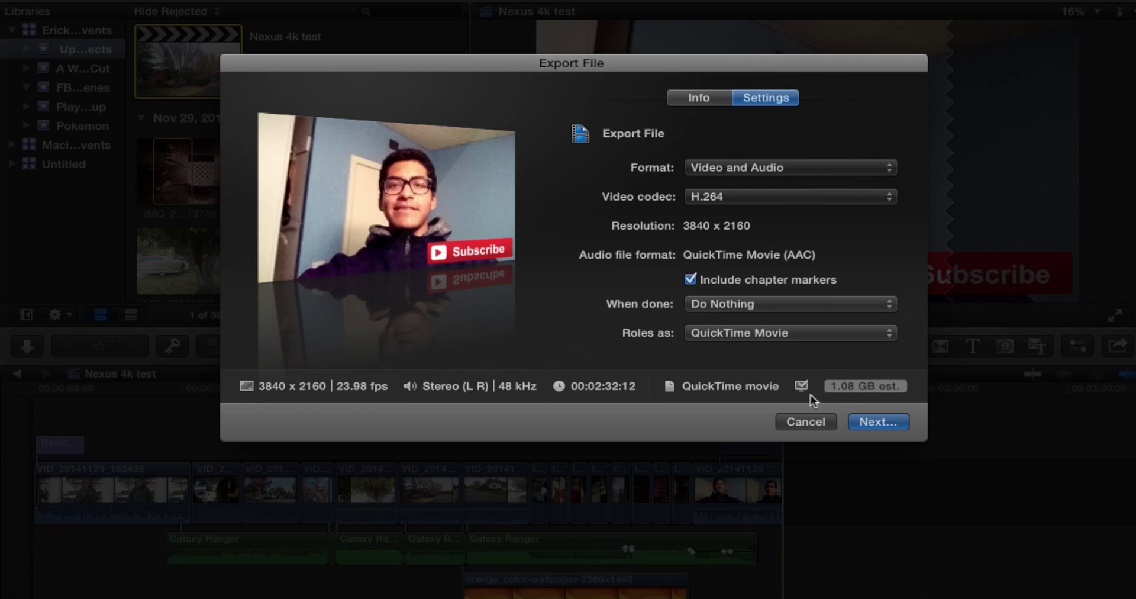
{"action": "mouse_move", "coordinate": [801, 388]}
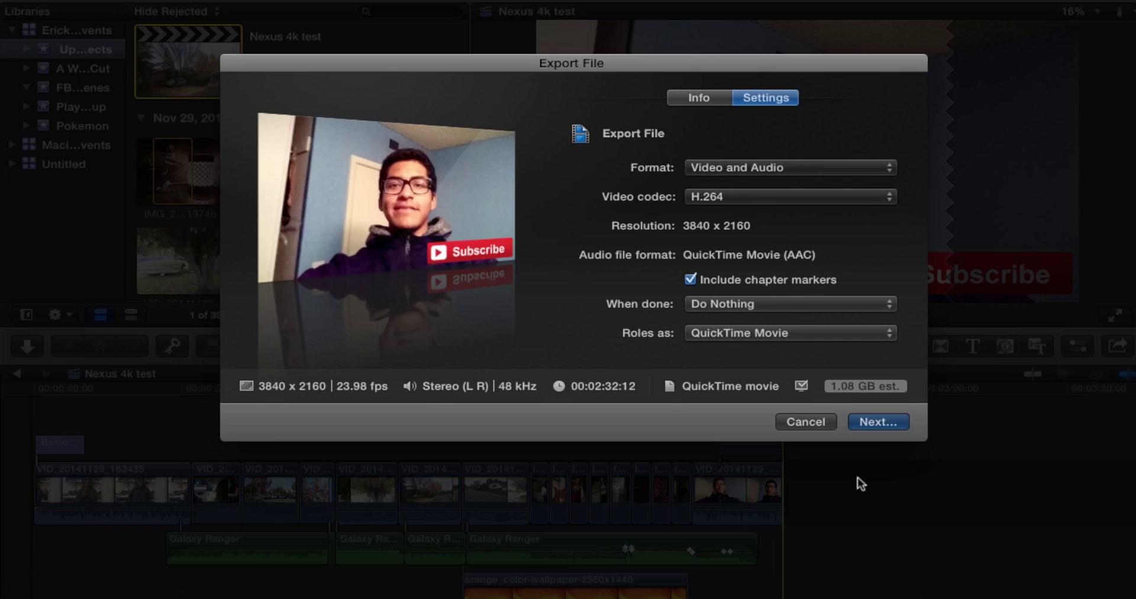
{"action": "key", "text": "Return"}
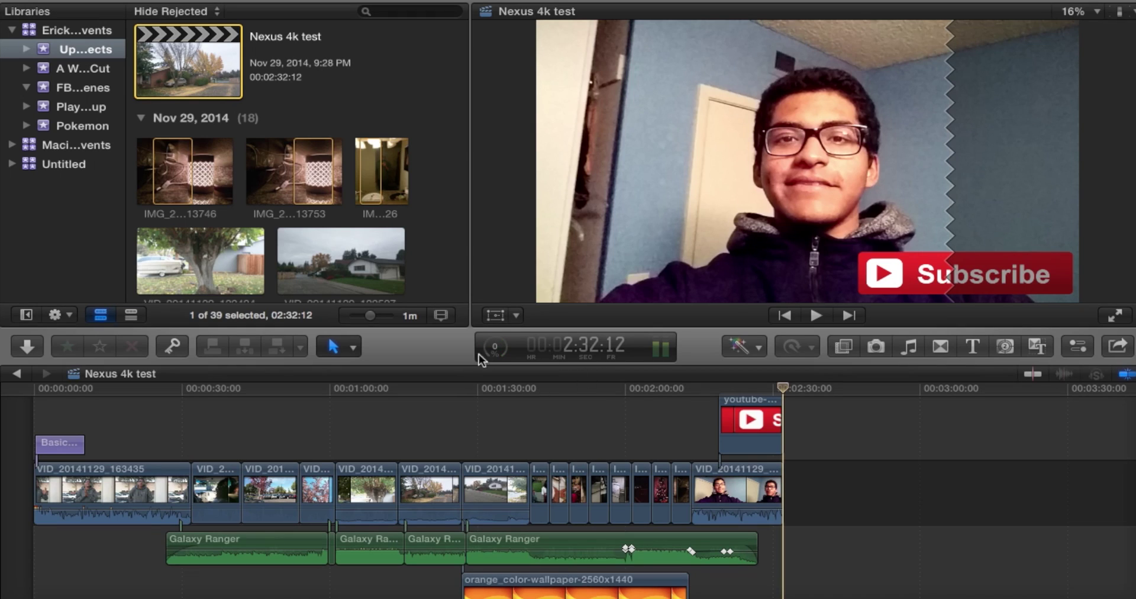
{"action": "key", "text": "super+9"}
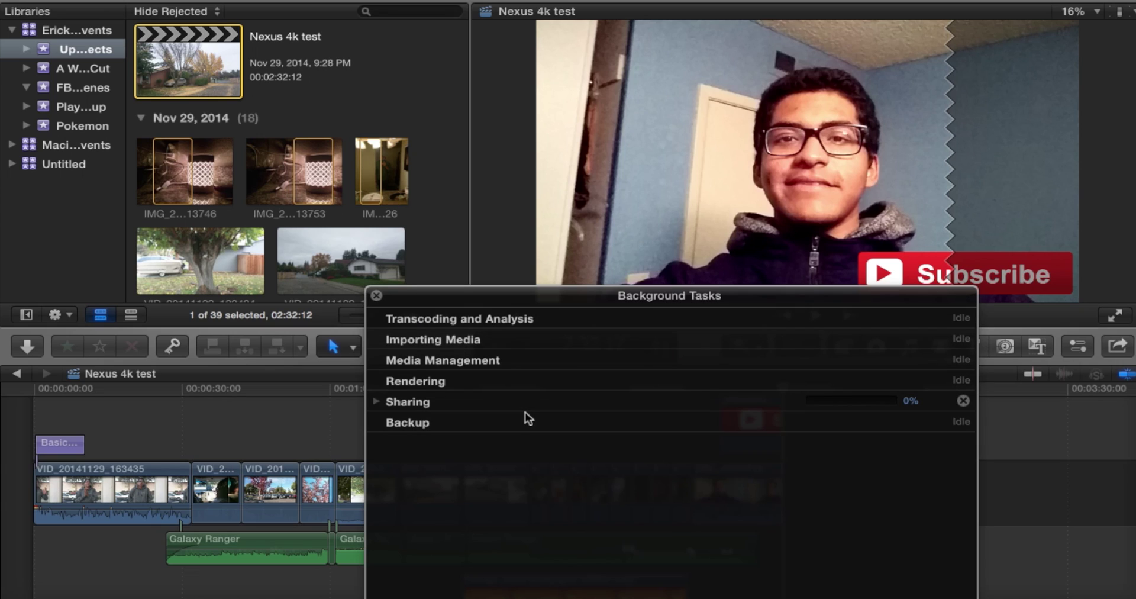
{"action": "left_click", "coordinate": [377, 402]}
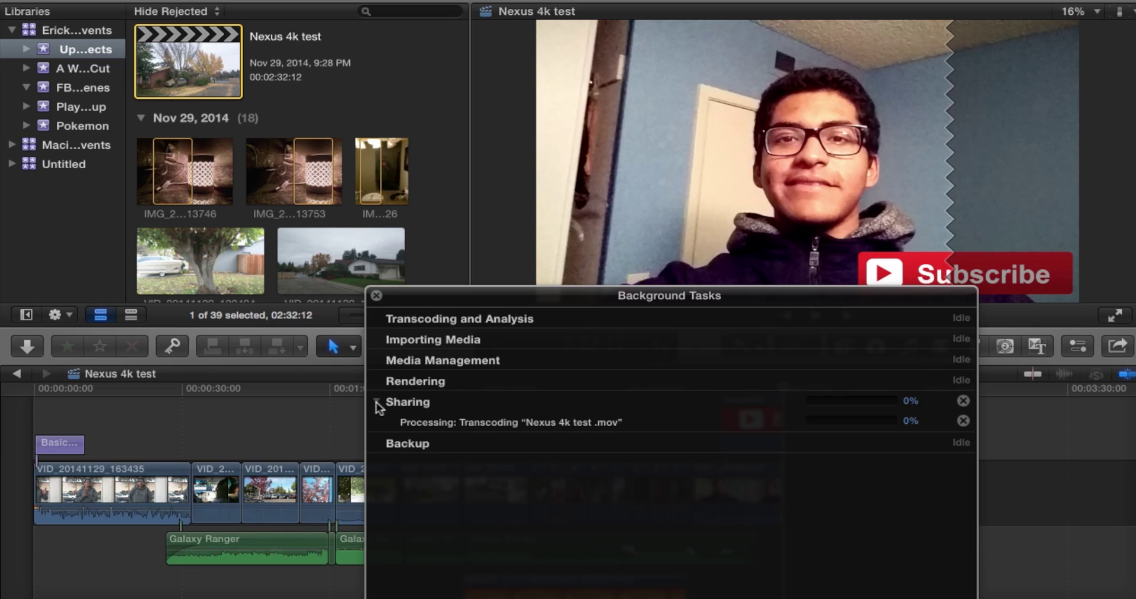
{"action": "left_click", "coordinate": [376, 295]}
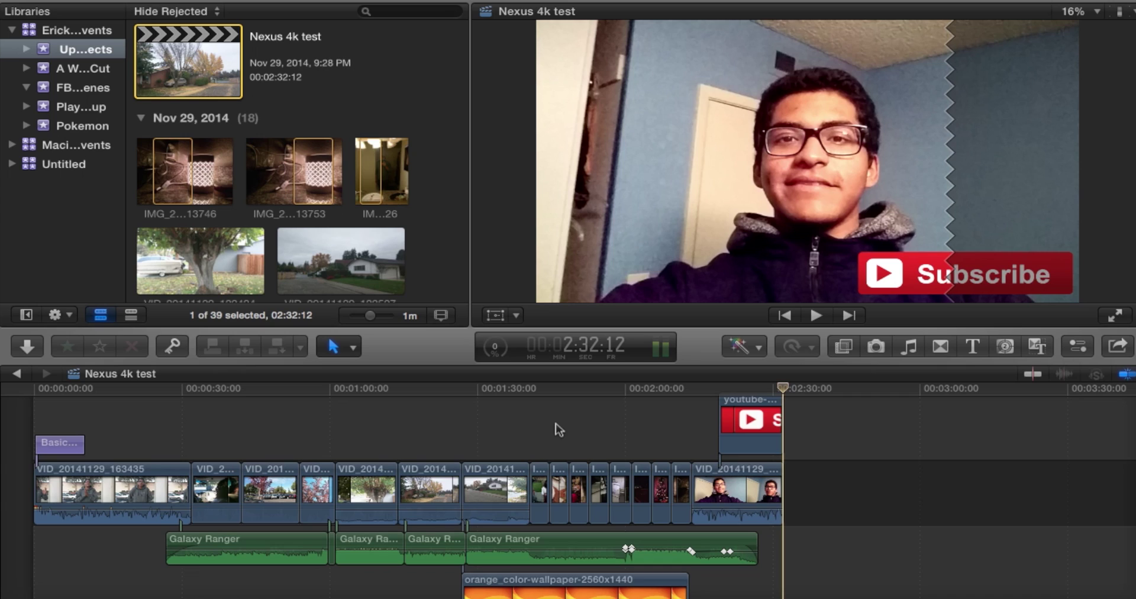
Step: Quit Firefox from the Dock and switch to Chrome's YouTube upload page
{"action": "mouse_move", "coordinate": [4, 301]}
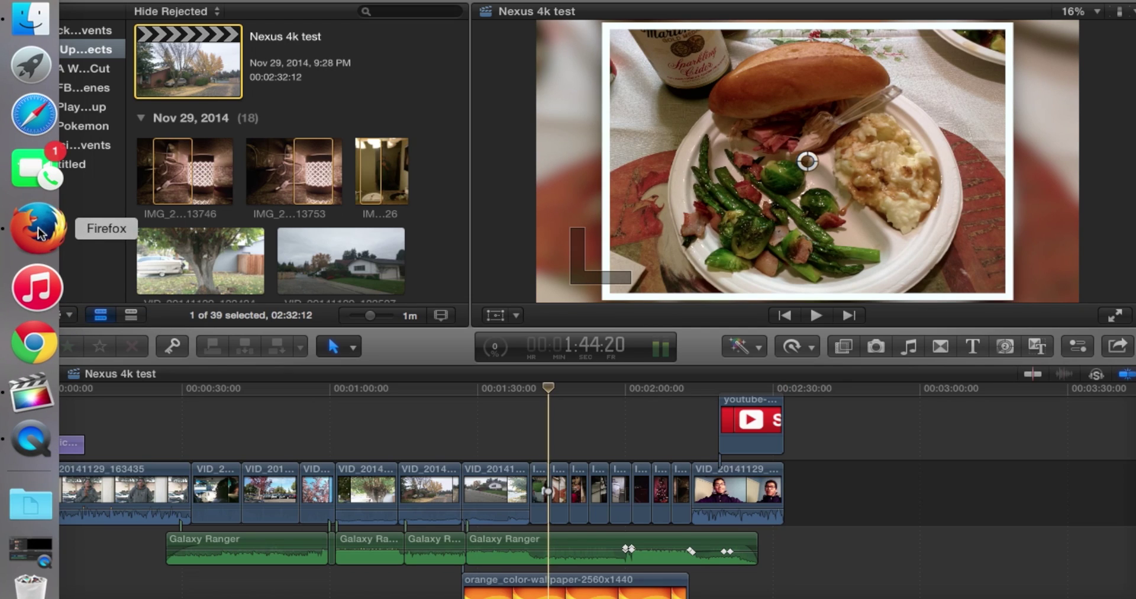
{"action": "right_click", "coordinate": [37, 227]}
{"action": "left_click", "coordinate": [111, 241]}
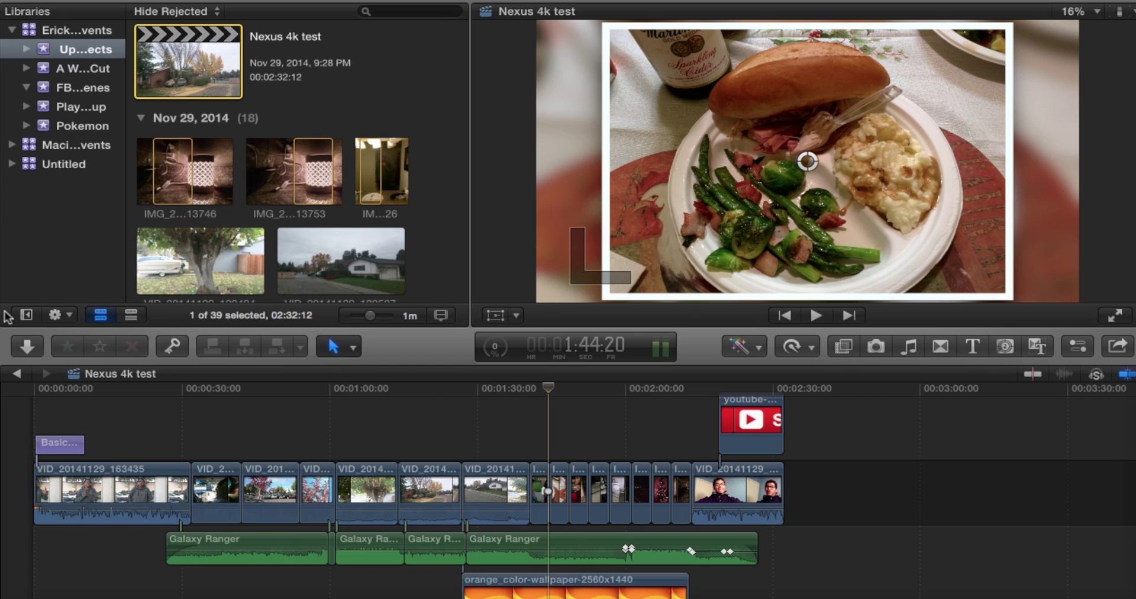
{"action": "mouse_move", "coordinate": [3, 318]}
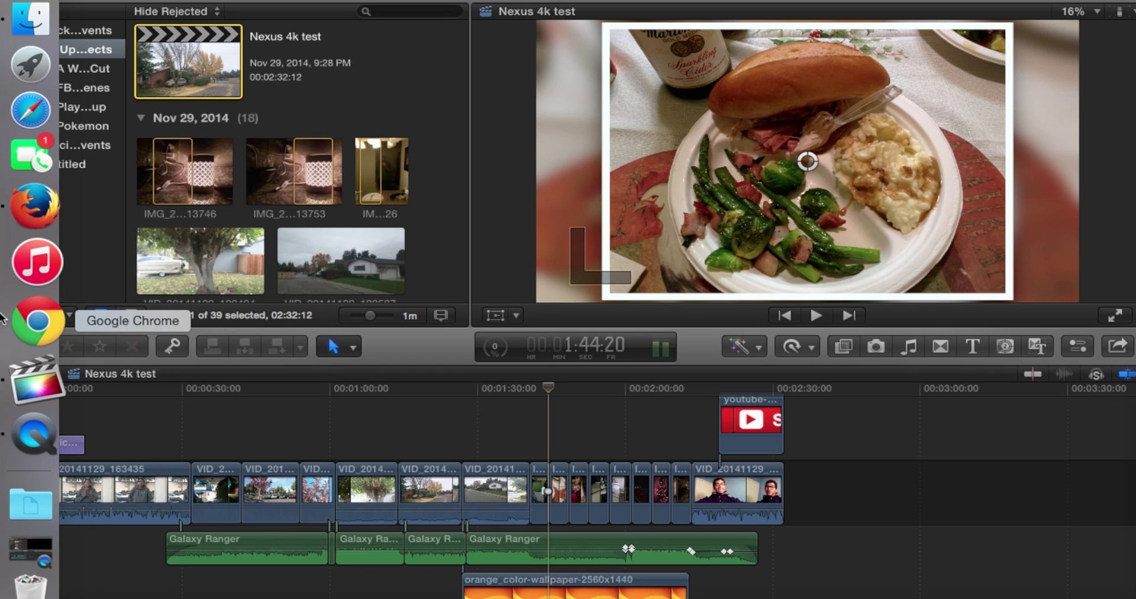
{"action": "left_click", "coordinate": [3, 319]}
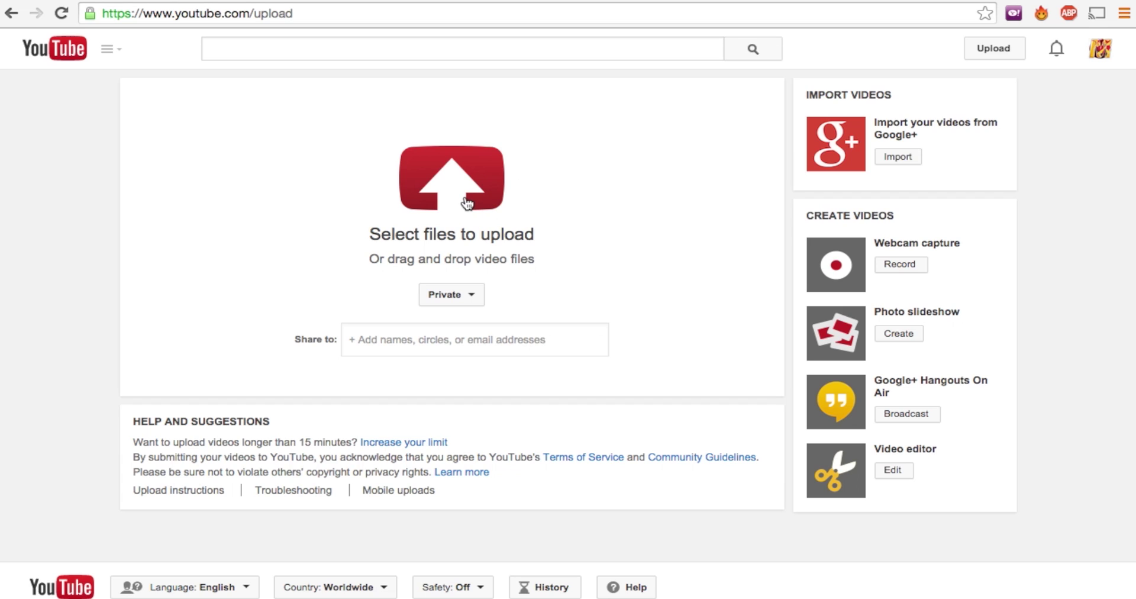
Step: Upload Mega Man test video.mp4 from the user's home folder to YouTube
{"action": "left_click", "coordinate": [507, 223]}
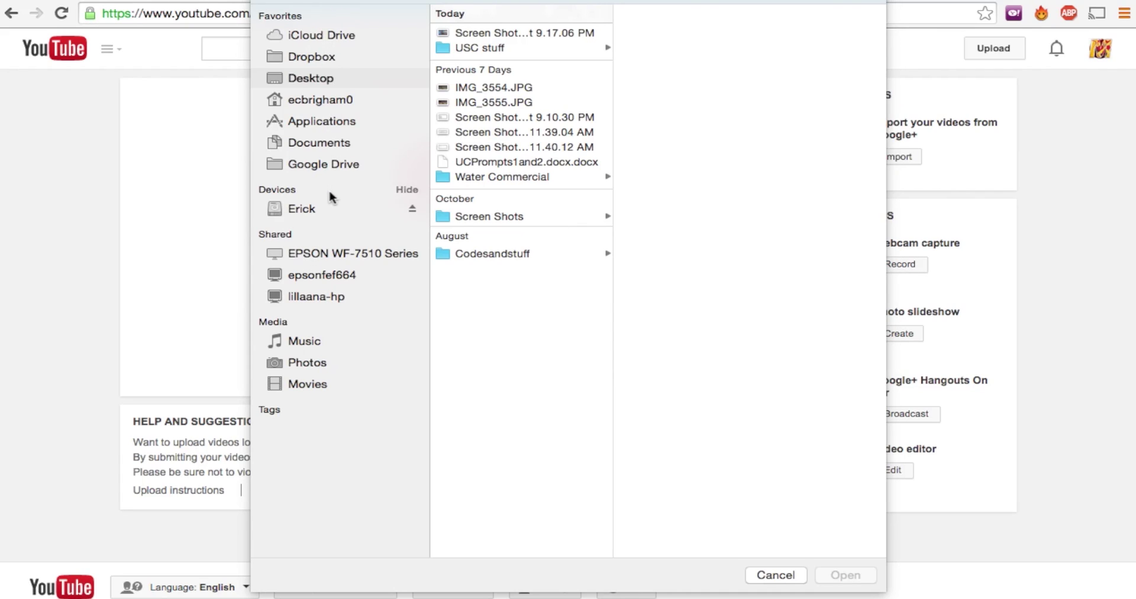
{"action": "left_click", "coordinate": [327, 207]}
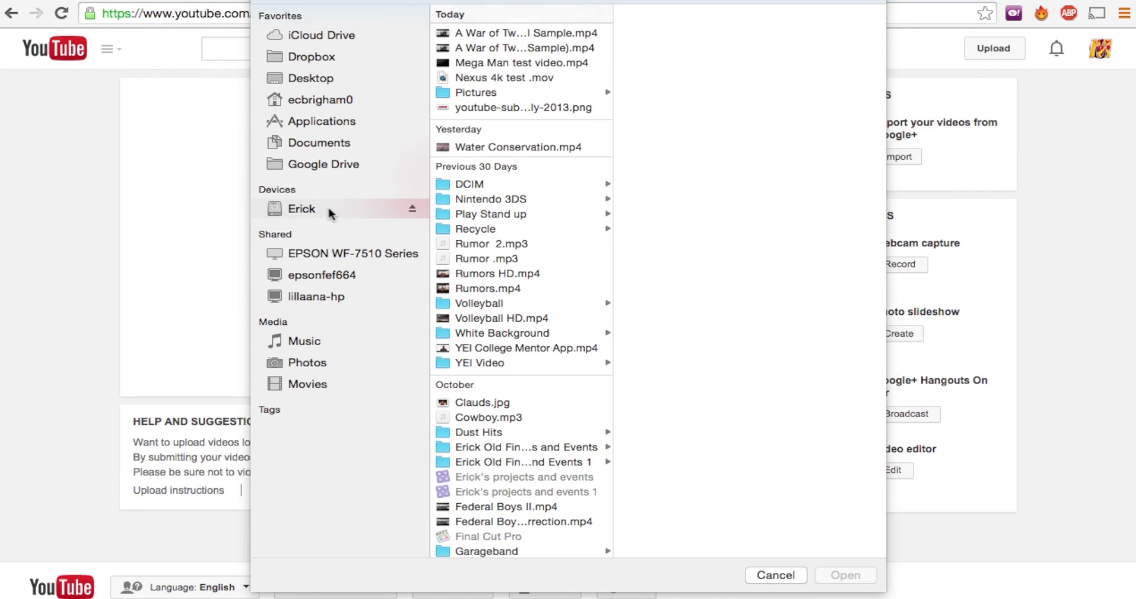
{"action": "left_click", "coordinate": [515, 62]}
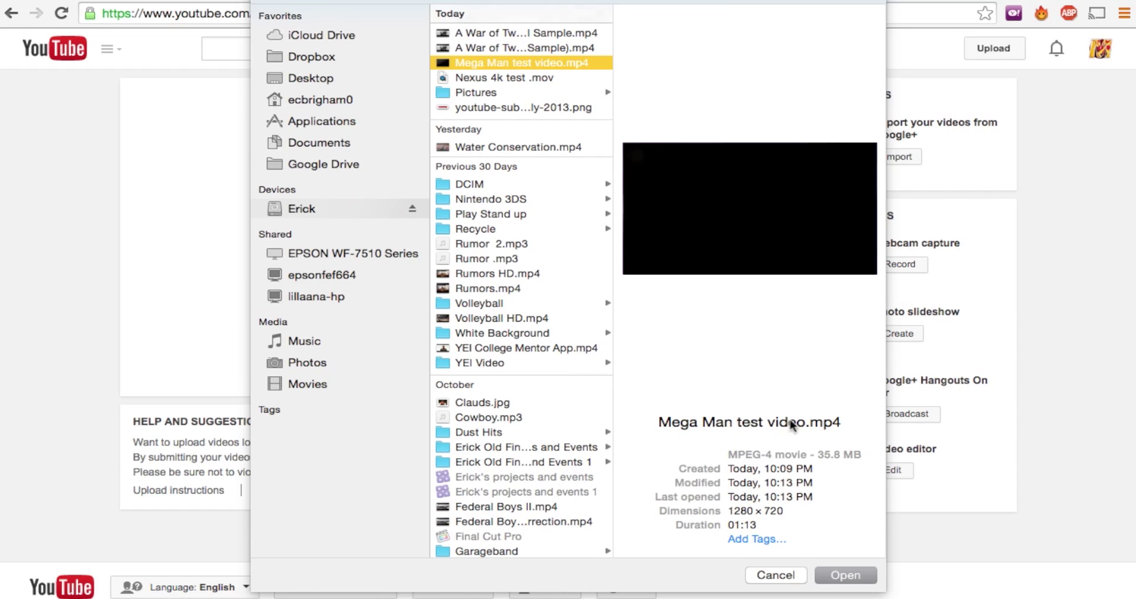
{"action": "left_click", "coordinate": [847, 575]}
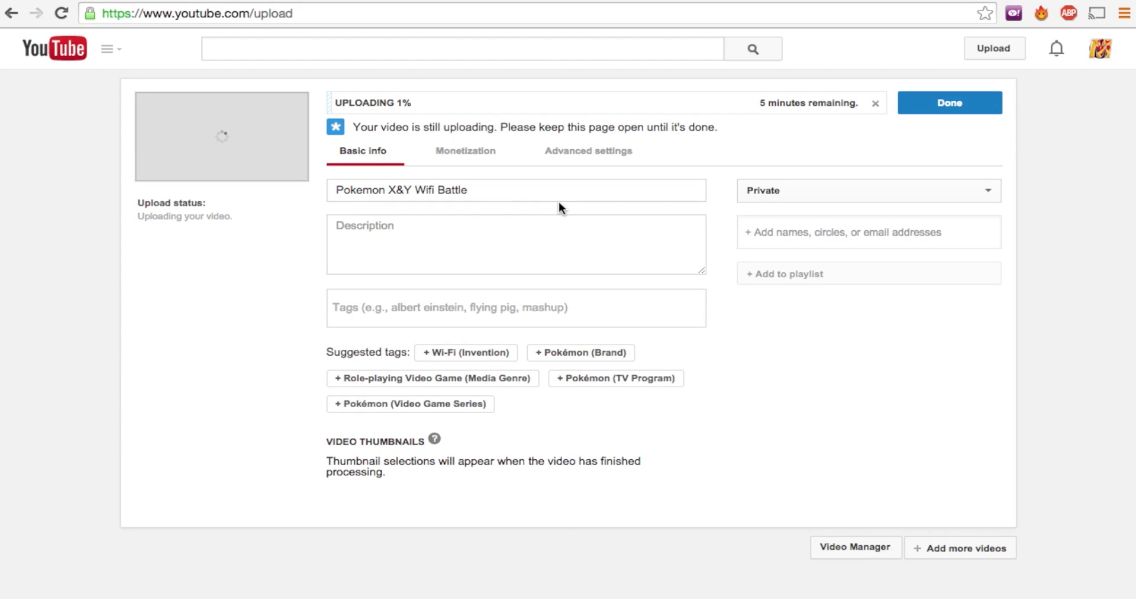
Step: Replace the old Pokemon title with 'Mega Man Test Run'
{"action": "left_click", "coordinate": [554, 190]}
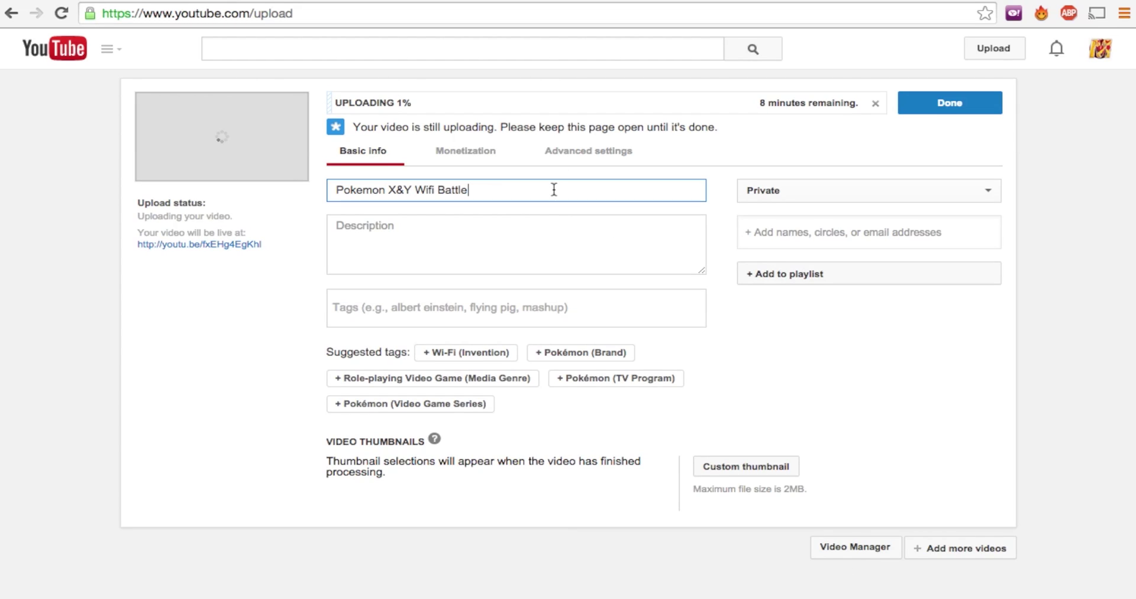
{"action": "left_click_drag", "start_coordinate": [490, 190], "coordinate": [331, 191]}
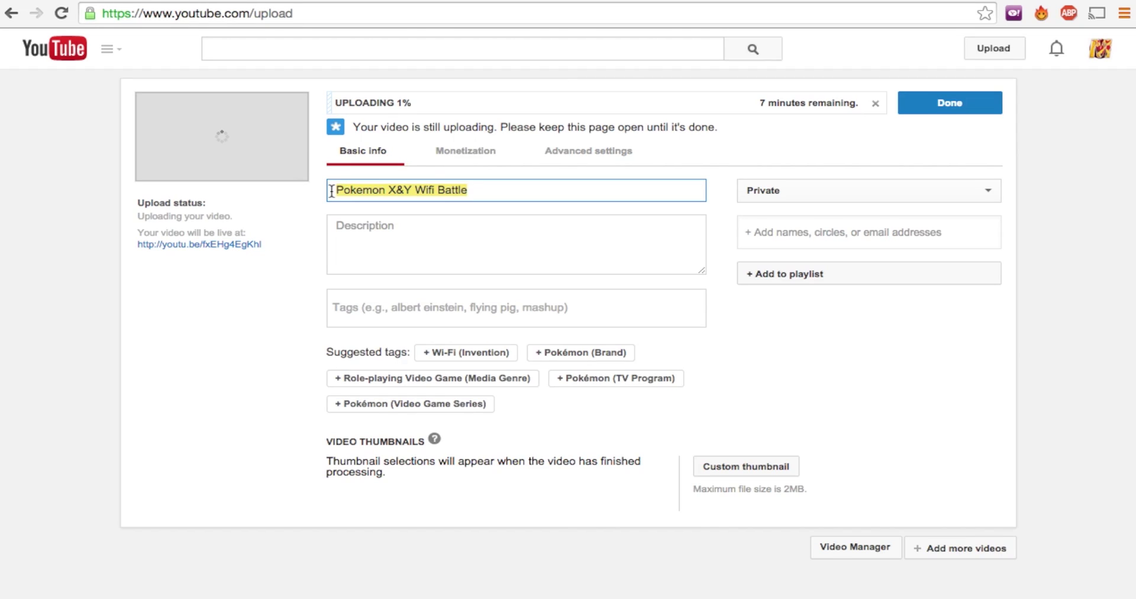
{"action": "key", "text": "BackSpace"}
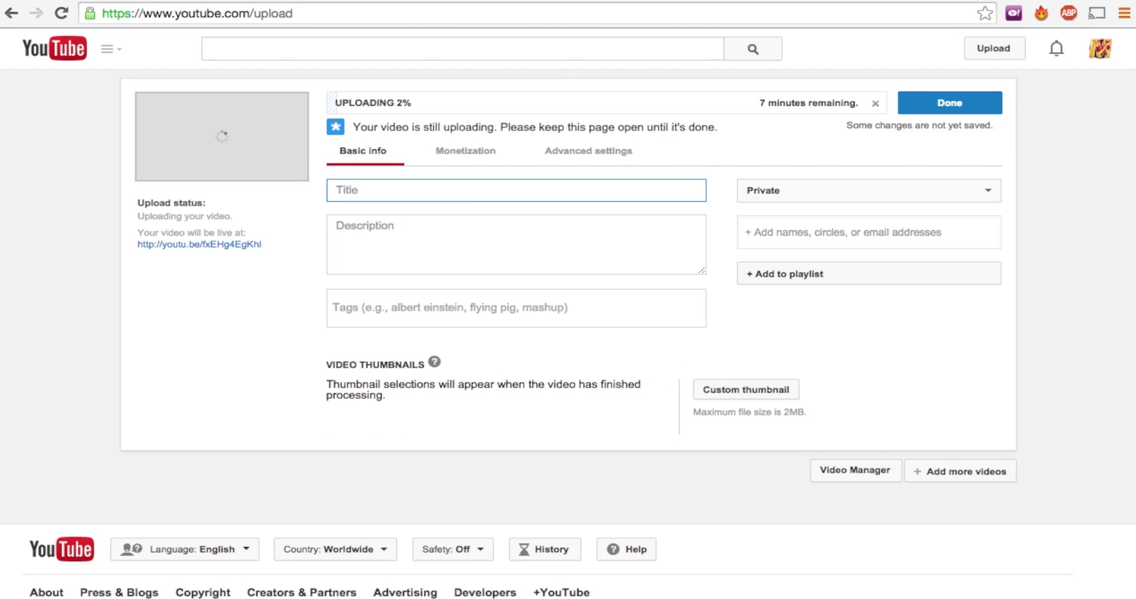
{"action": "type", "text": "Me"}
{"action": "type", "text": "Man "}
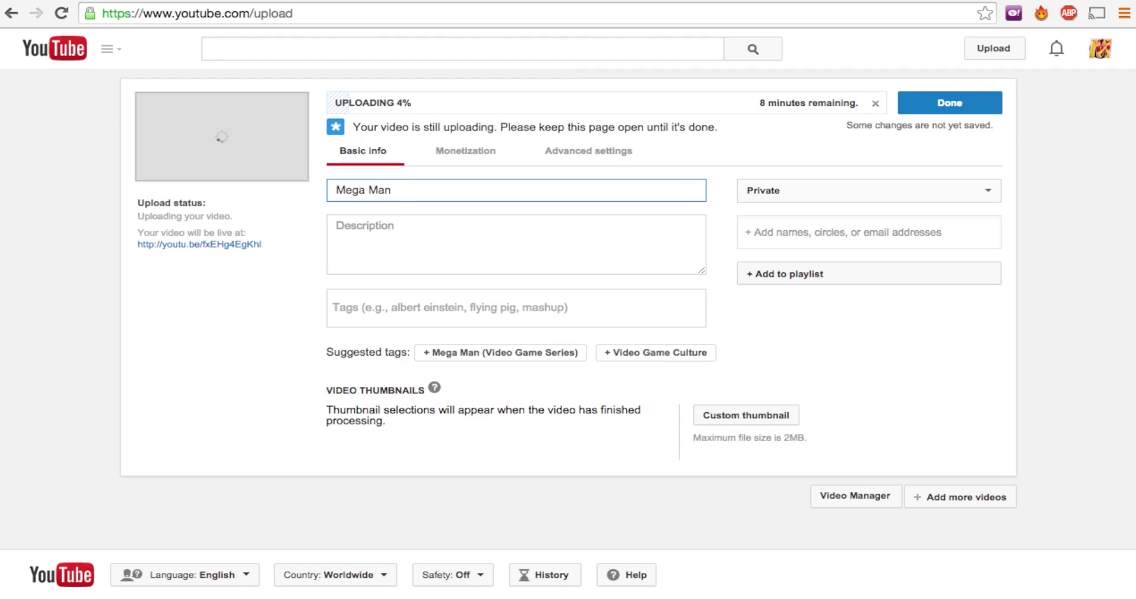
{"action": "type", "text": "Test run"}
{"action": "key", "text": "BackSpace"}
{"action": "key", "text": "BackSpace"}
{"action": "key", "text": "BackSpace"}
{"action": "type", "text": "Run"}
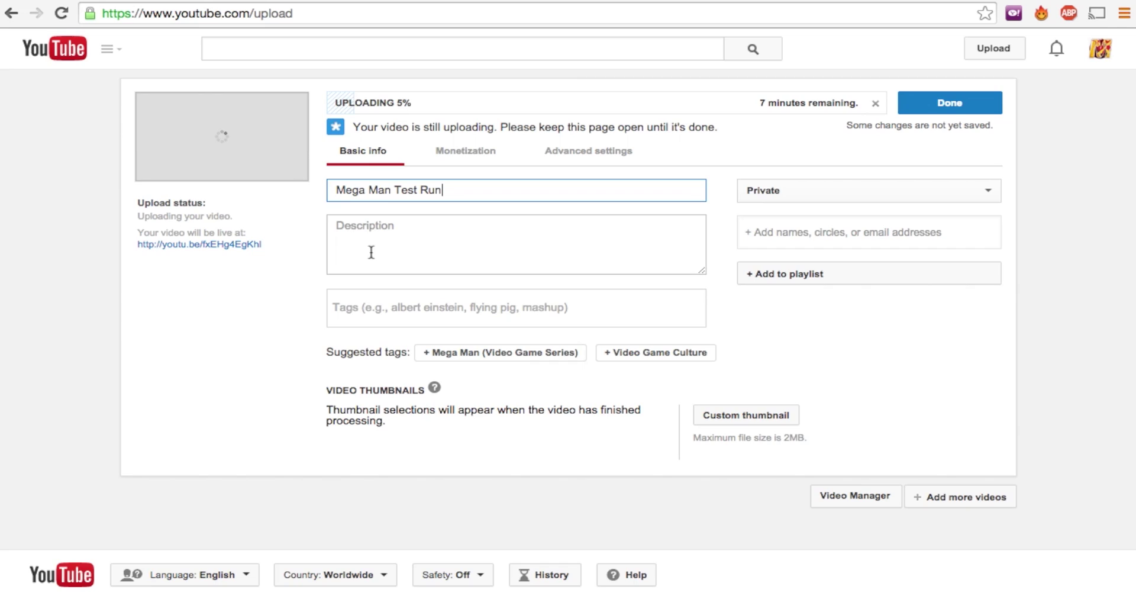
Step: Start the description with 'This is to test whether or not the'
{"action": "left_click", "coordinate": [372, 252]}
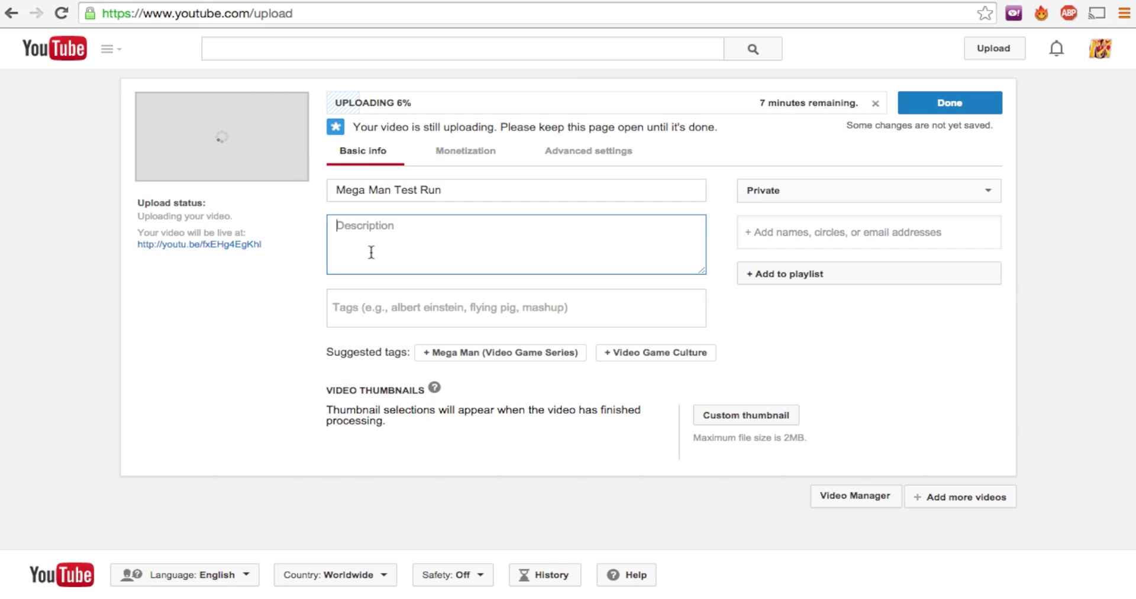
{"action": "type", "text": "This is to test we"}
{"action": "key", "text": "BackSpace"}
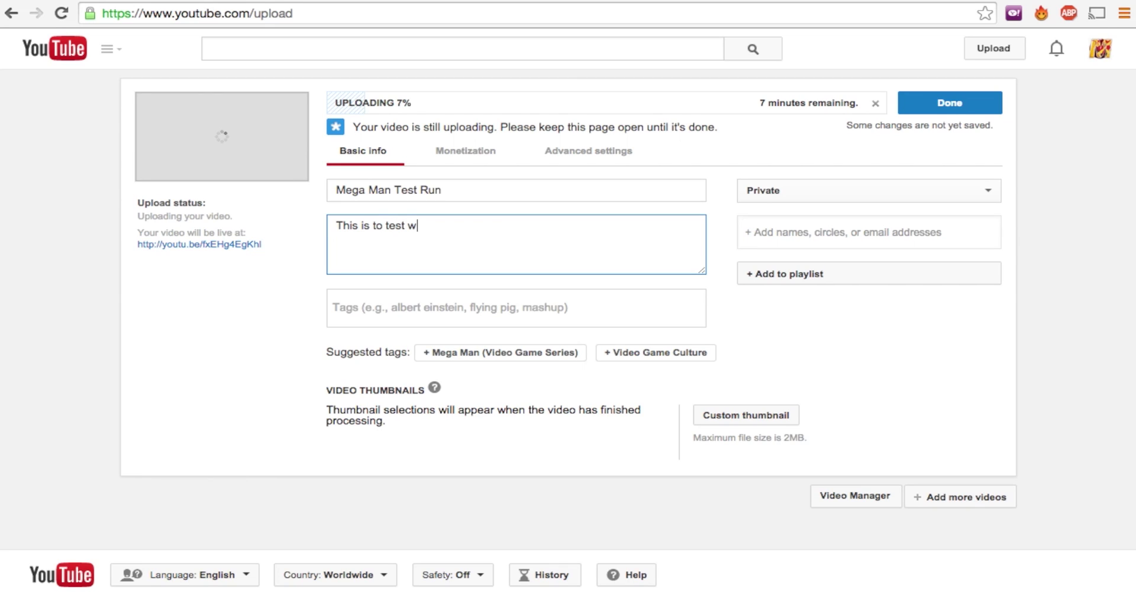
{"action": "type", "text": "hether or"}
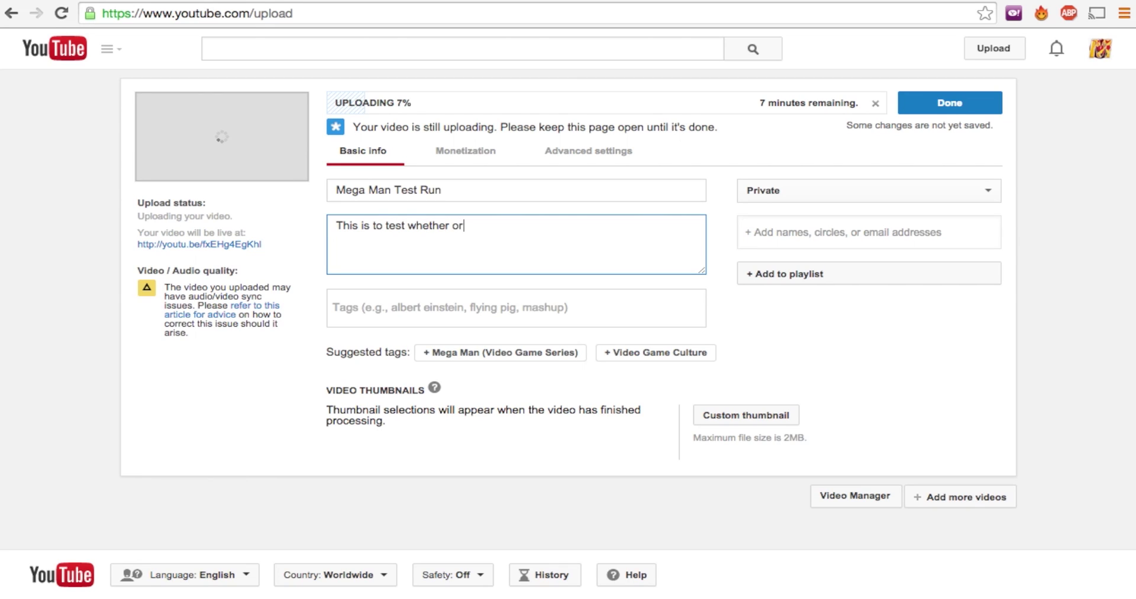
{"action": "type", "text": " not"}
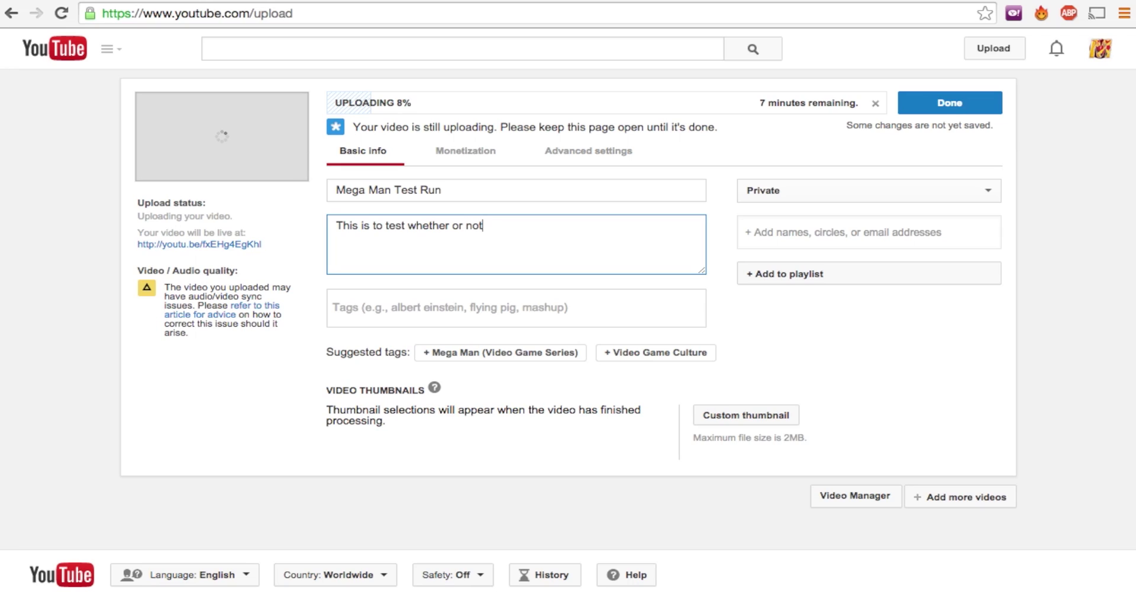